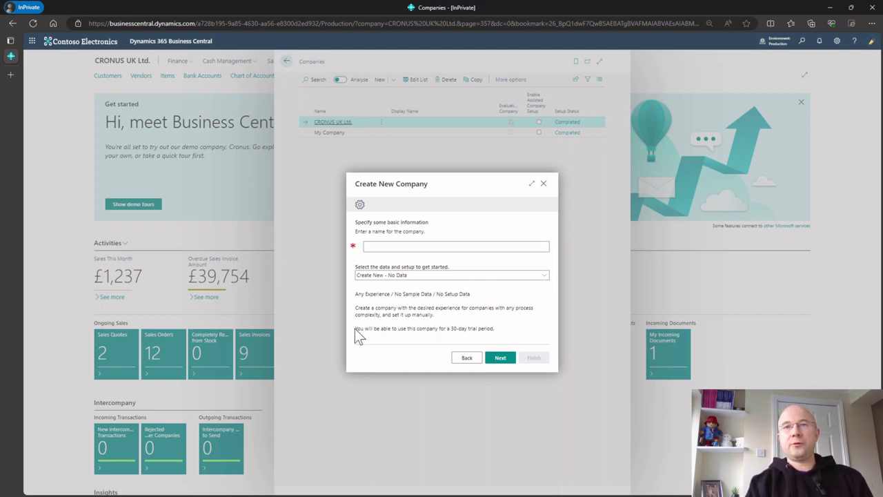
pyautogui.moveTo(354, 329); pyautogui.dragTo(465, 329)
pyautogui.click(445, 320)
pyautogui.click(433, 325)
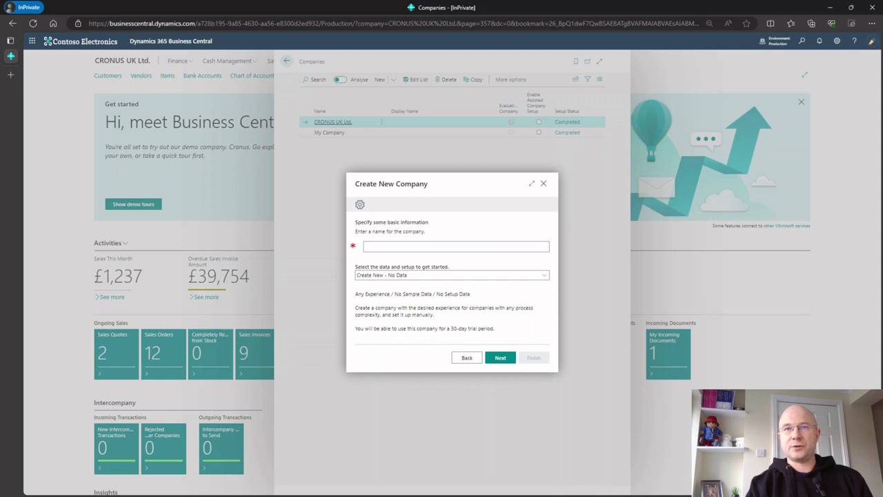
# - Name the new company My Test Company, finish creating it with the Create New - No Data option, and leave the company list
pyautogui.click(366, 246)
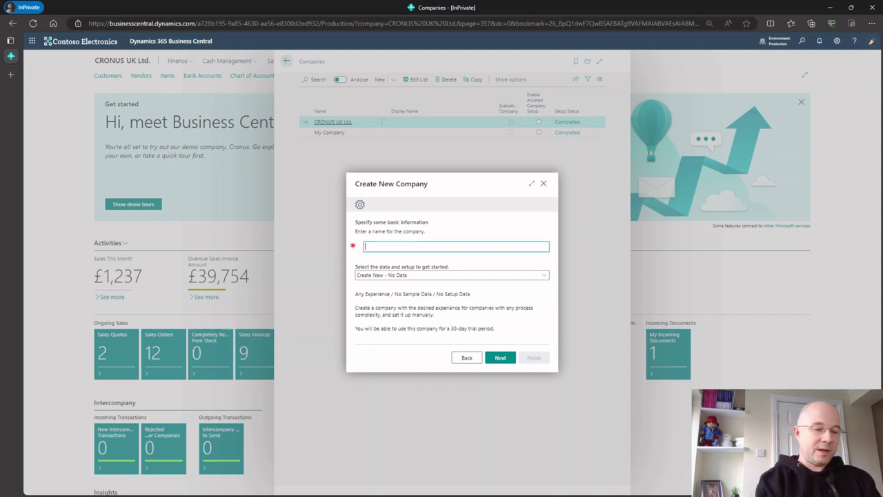
pyautogui.write('My T')
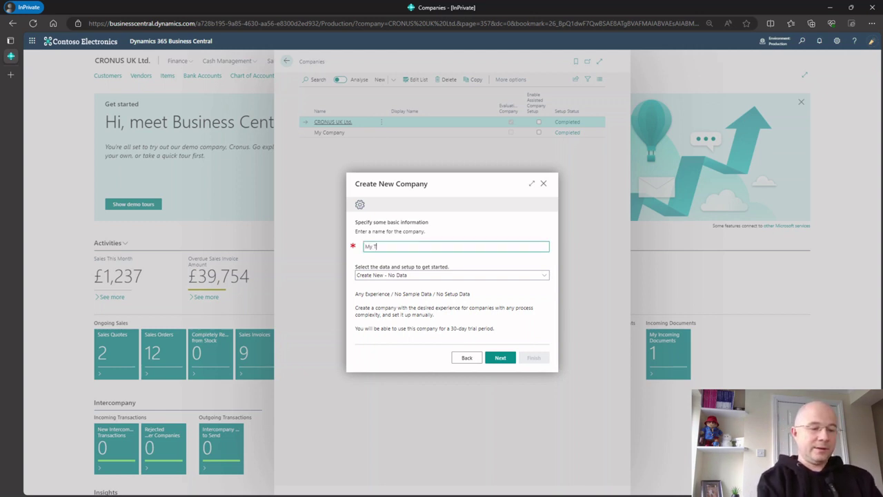
pyautogui.write('est Co')
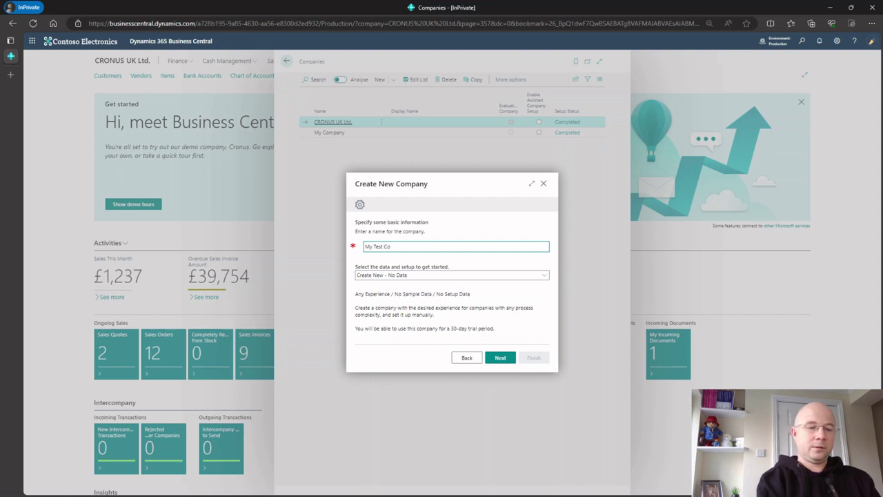
pyautogui.write('mpany')
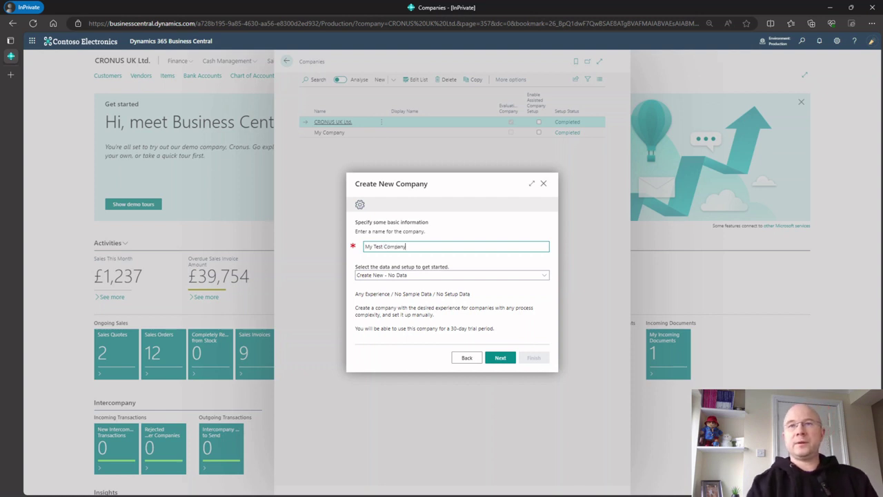
pyautogui.click(498, 360)
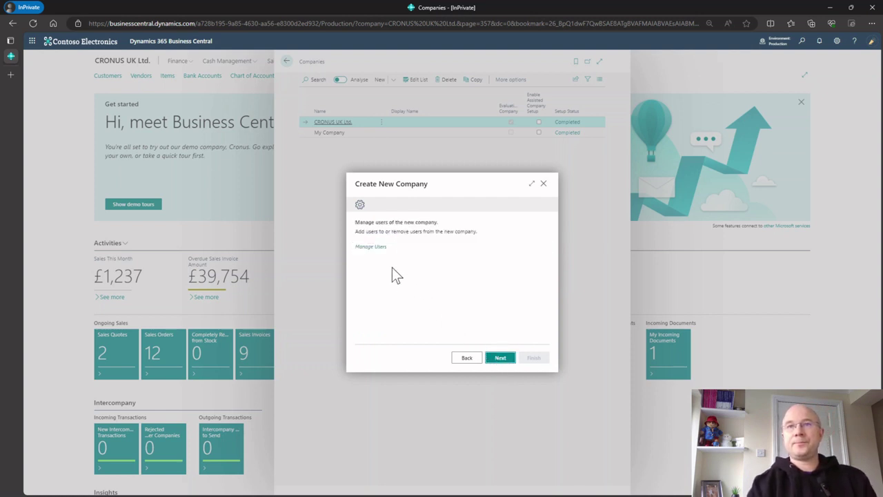
pyautogui.click(496, 360)
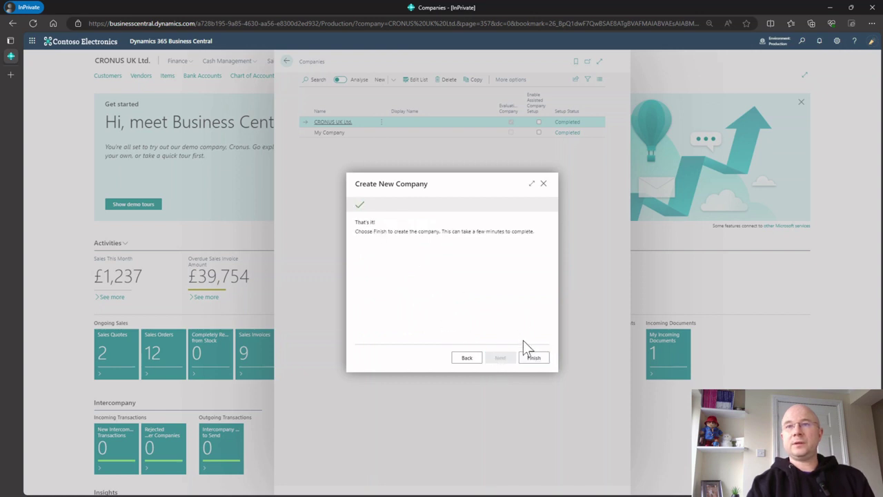
pyautogui.click(528, 361)
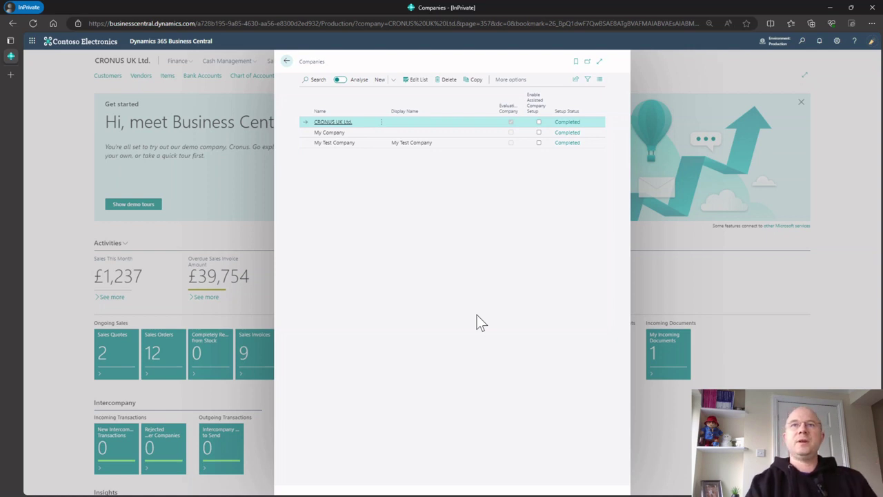
pyautogui.click(285, 62)
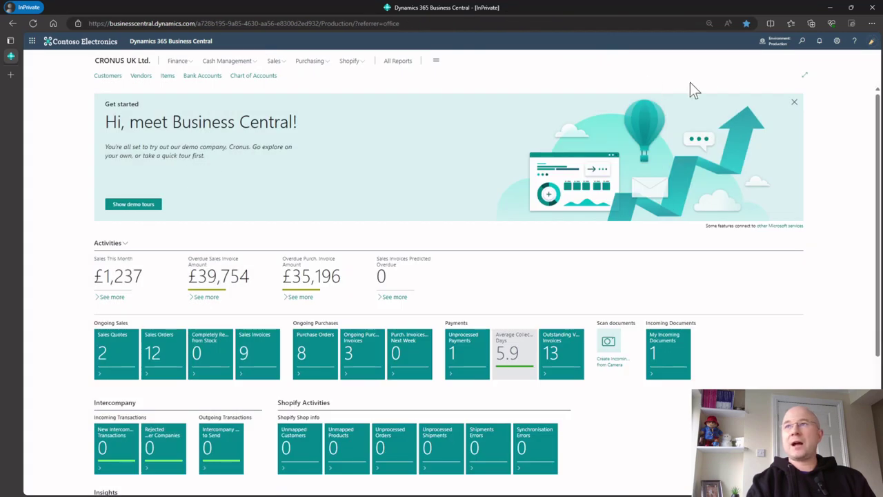
# - Switch the working company to My Test Company in the user's own settings
pyautogui.click(836, 43)
pyautogui.click(783, 101)
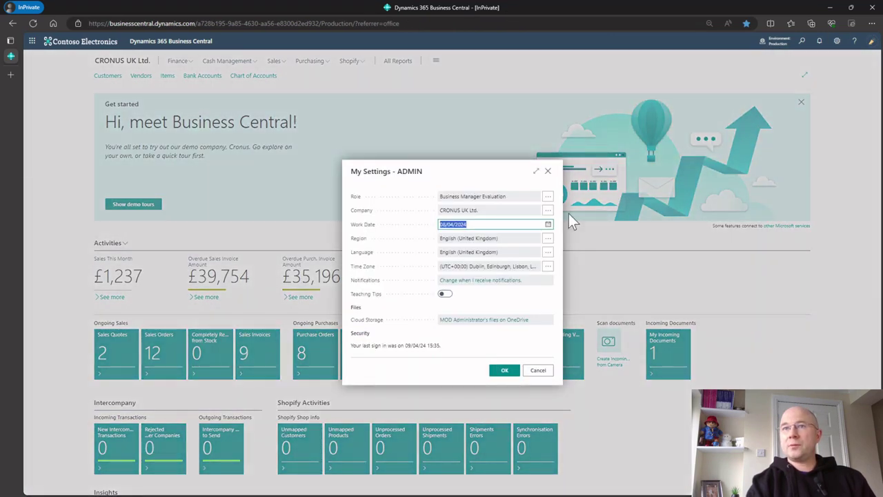
pyautogui.click(544, 223)
pyautogui.click(337, 188)
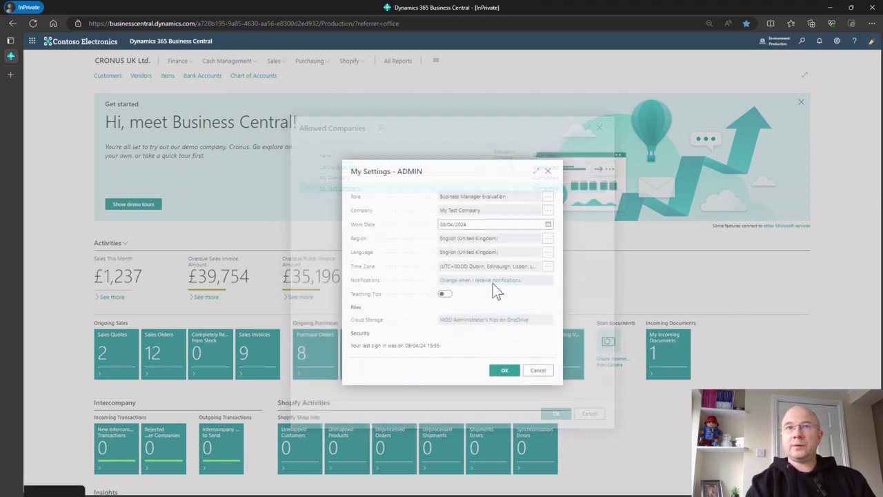
pyautogui.click(504, 371)
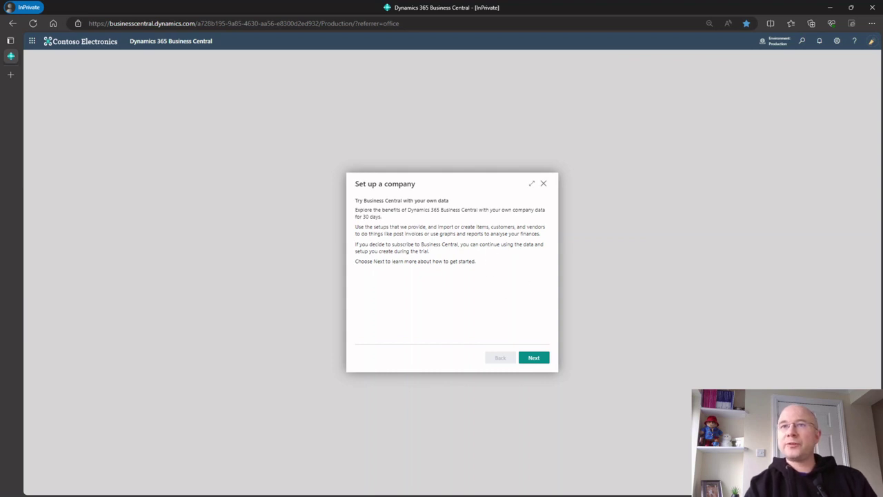
# - Accept the terms and conditions in the company setup guide and start using the new company
pyautogui.click(530, 358)
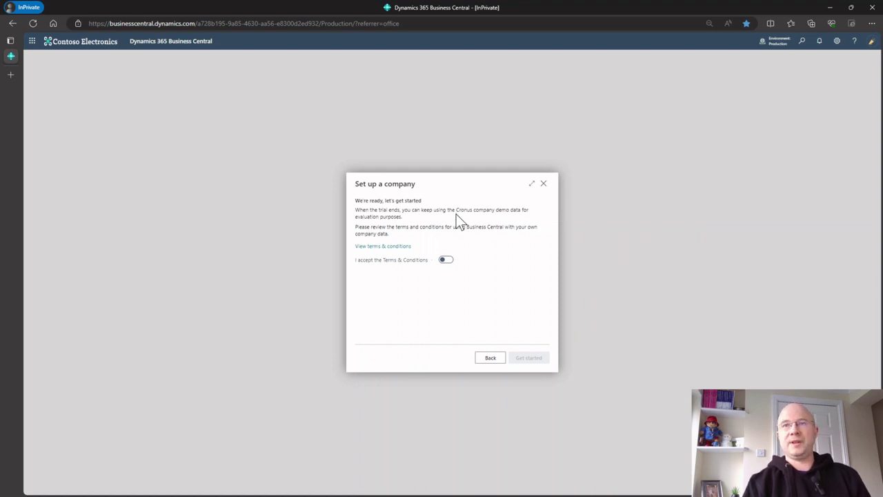
pyautogui.click(445, 260)
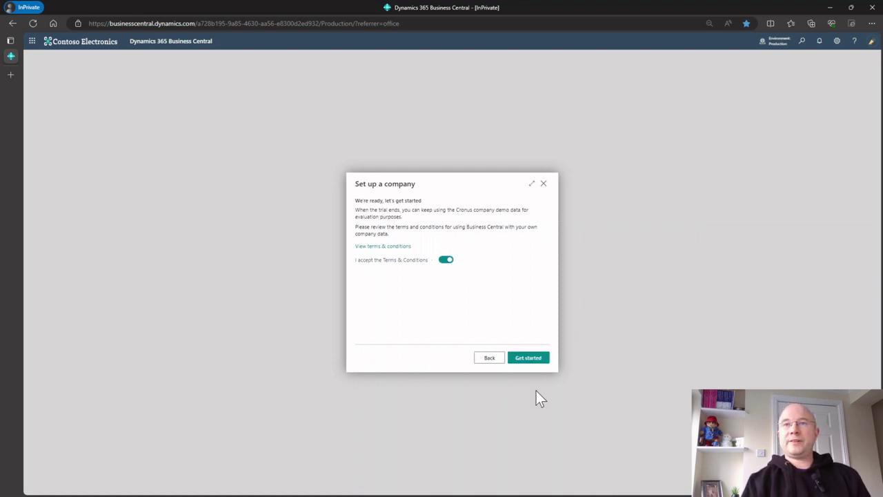
pyautogui.click(537, 364)
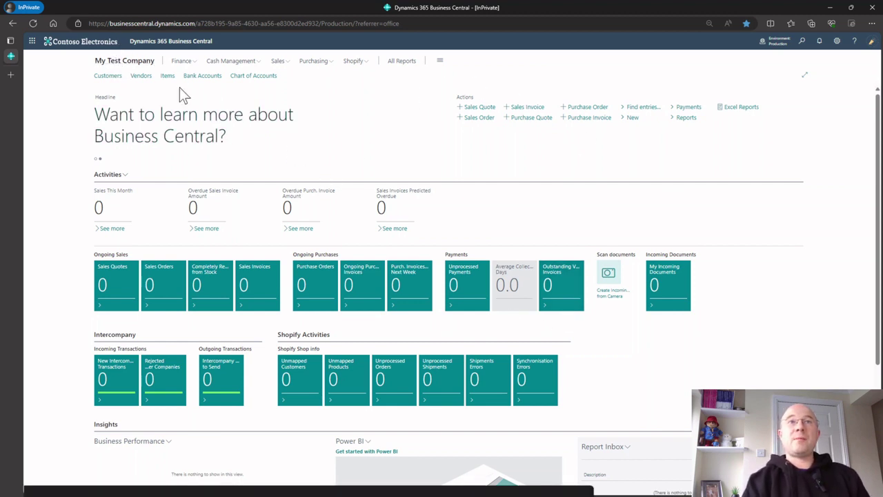
# - Check the new company's chart of accounts, customer and vendor lists for existing data, returning to the home page after each
pyautogui.click(253, 76)
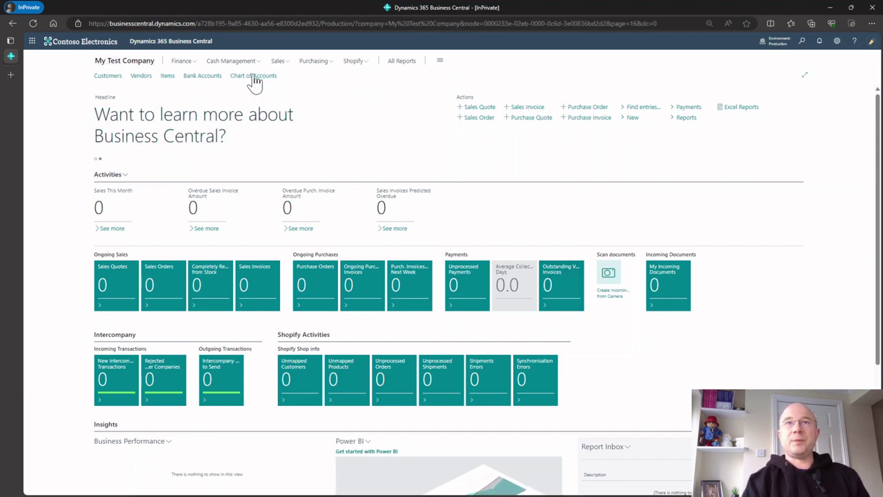
pyautogui.click(98, 63)
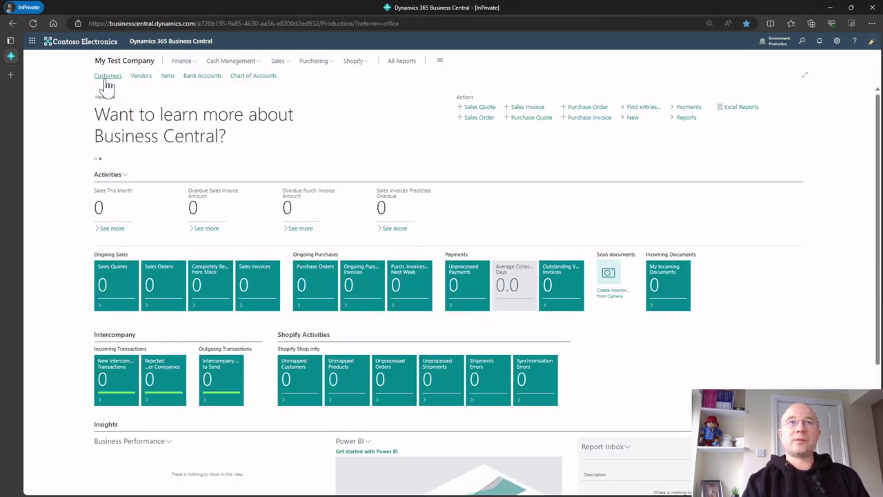
pyautogui.click(107, 78)
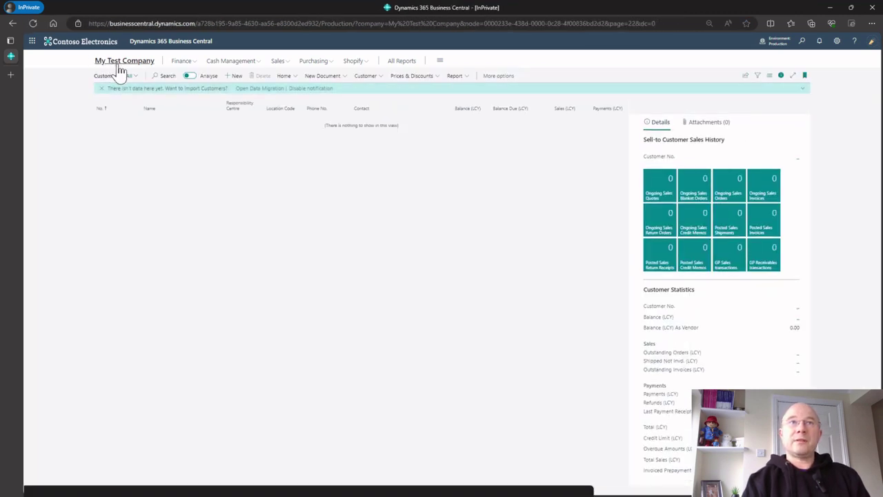
pyautogui.click(119, 63)
pyautogui.click(140, 77)
pyautogui.click(129, 63)
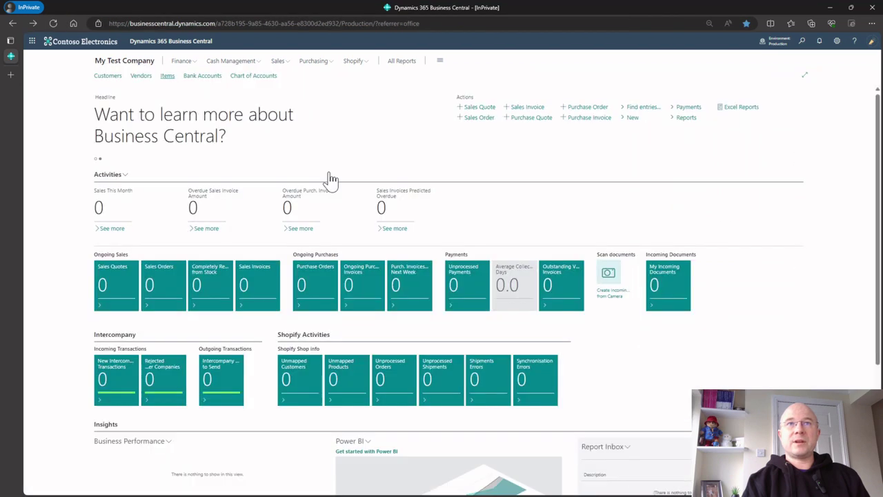
# - Find the Assisted Setup page through the page search, open it and look through its full list of setup guides
pyautogui.click(802, 41)
pyautogui.write('asis')
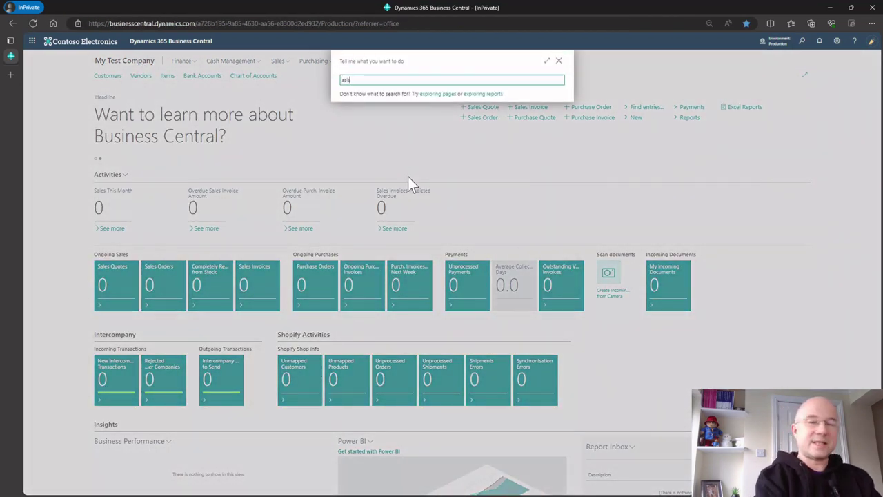
pyautogui.press('BackSpace')
pyautogui.press('BackSpace')
pyautogui.write('siste')
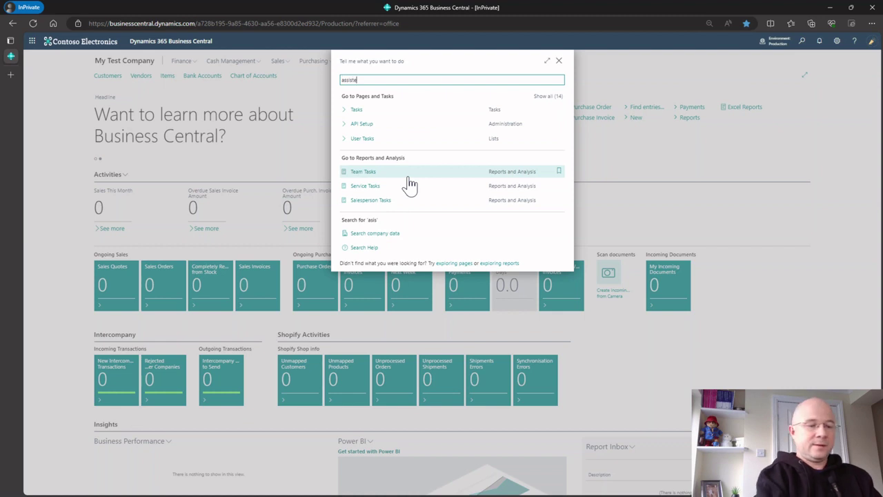
pyautogui.write('d set')
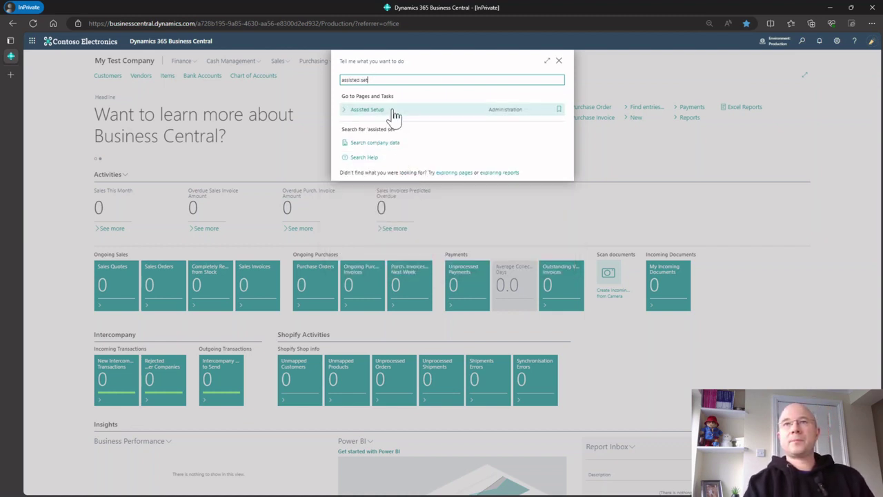
pyautogui.click(394, 114)
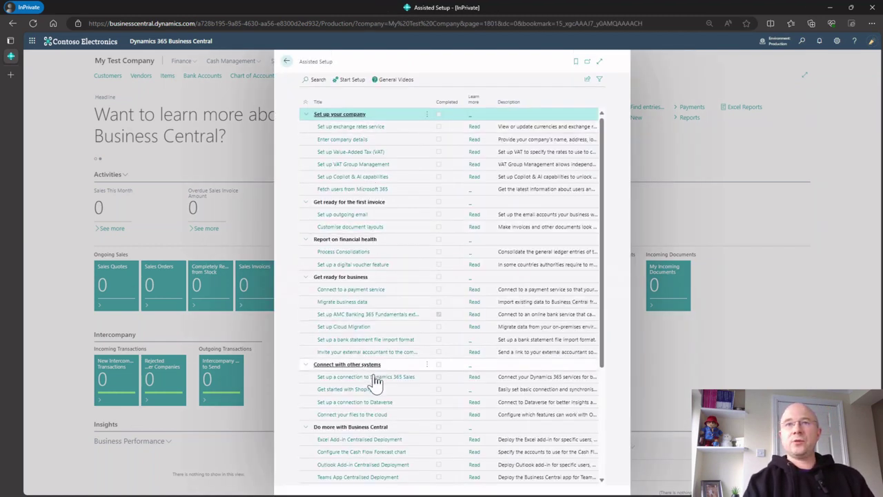
pyautogui.scroll(-5, 374, 381)
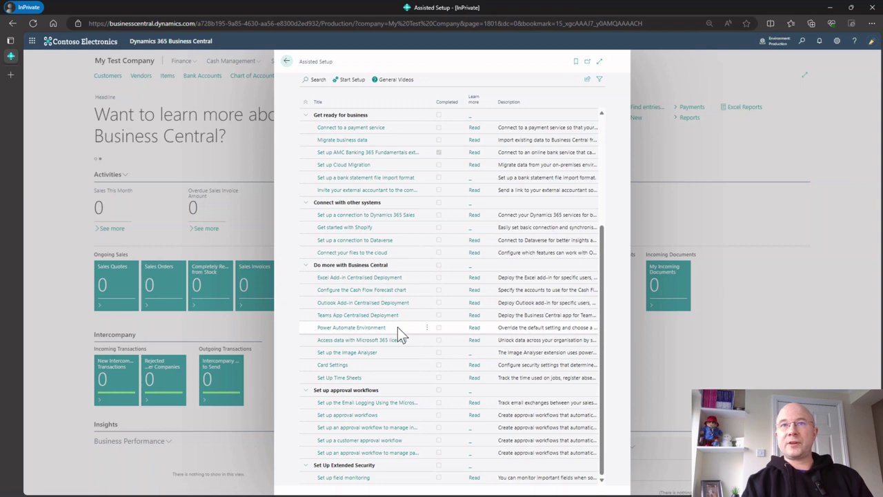
pyautogui.scroll(5, 398, 327)
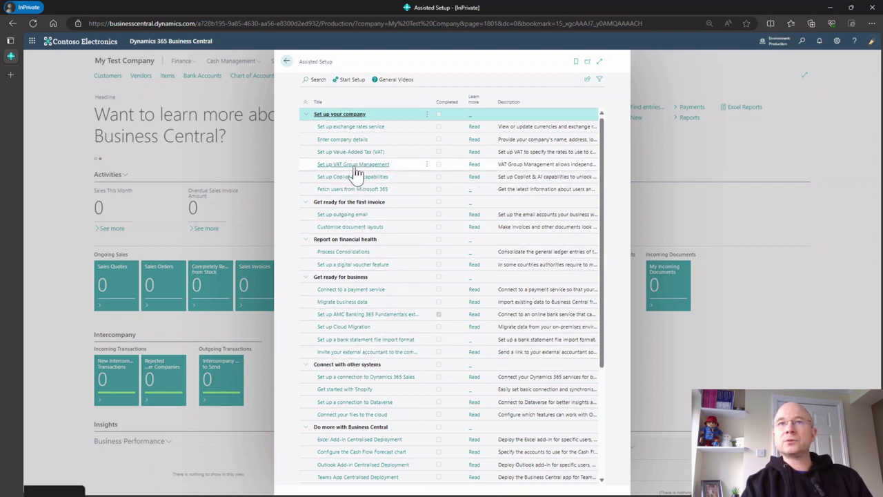
# - Filter the setup guides by "mig" and view the Migrate business data guide up to its Import from Excel instructions
pyautogui.click(315, 79)
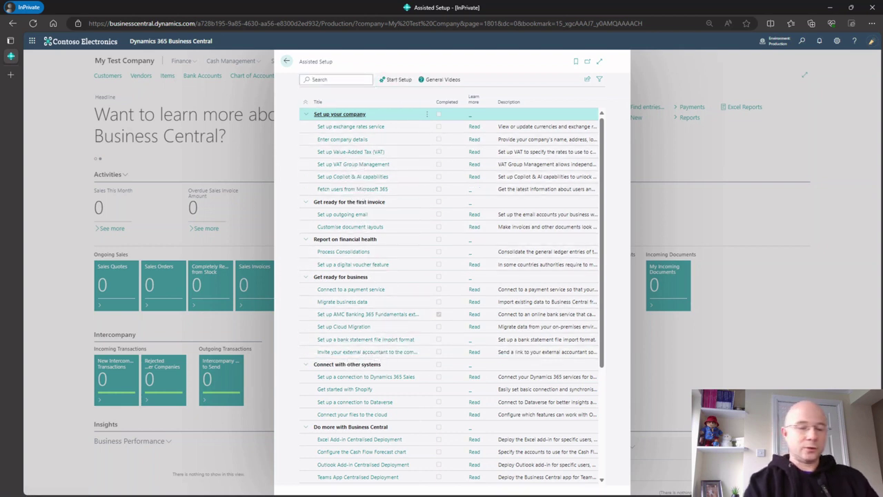
pyautogui.write('mig')
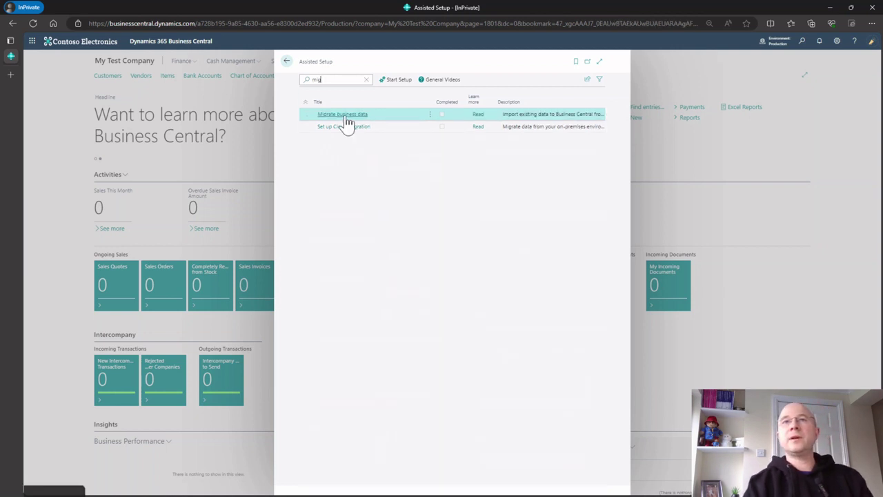
pyautogui.click(346, 116)
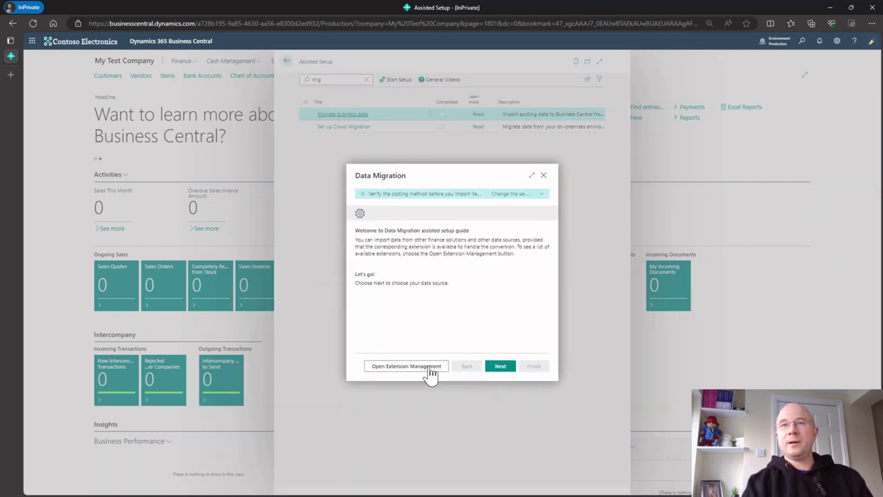
pyautogui.click(497, 368)
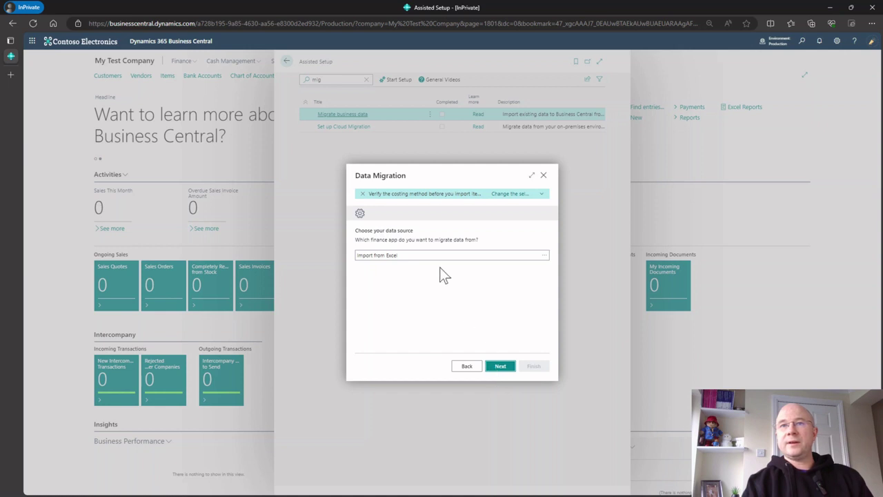
pyautogui.click(500, 366)
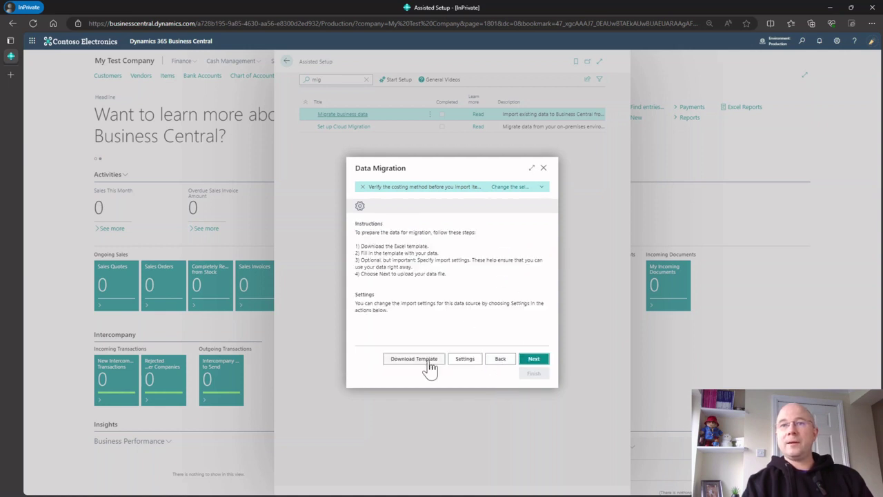
# - Go back through the Data Migration guide, exit it without completing it, and return to the home page
pyautogui.click(494, 360)
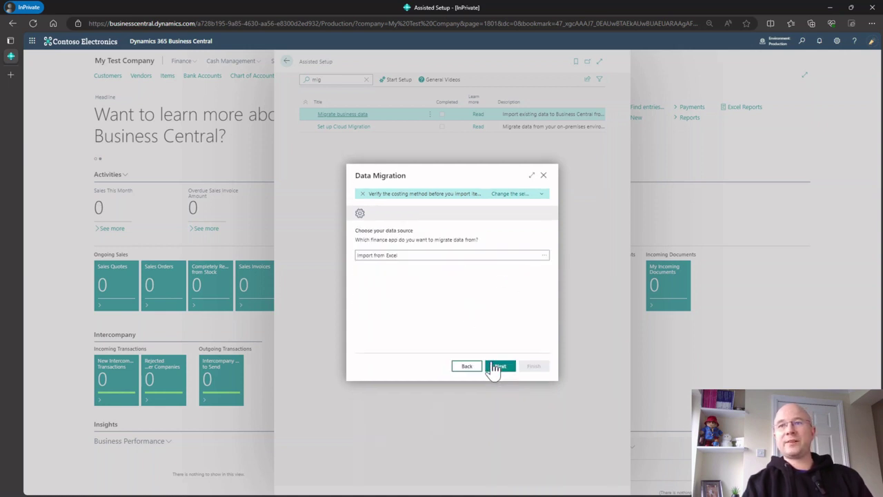
pyautogui.click(469, 367)
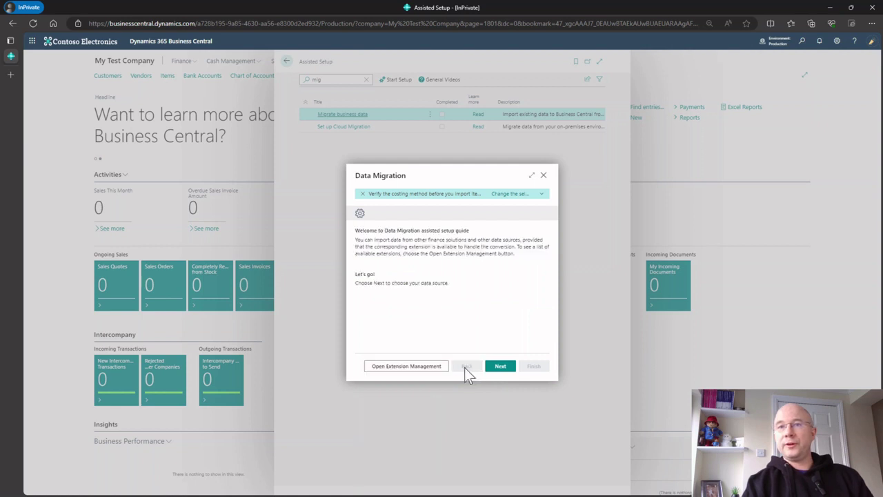
pyautogui.click(544, 176)
pyautogui.click(492, 293)
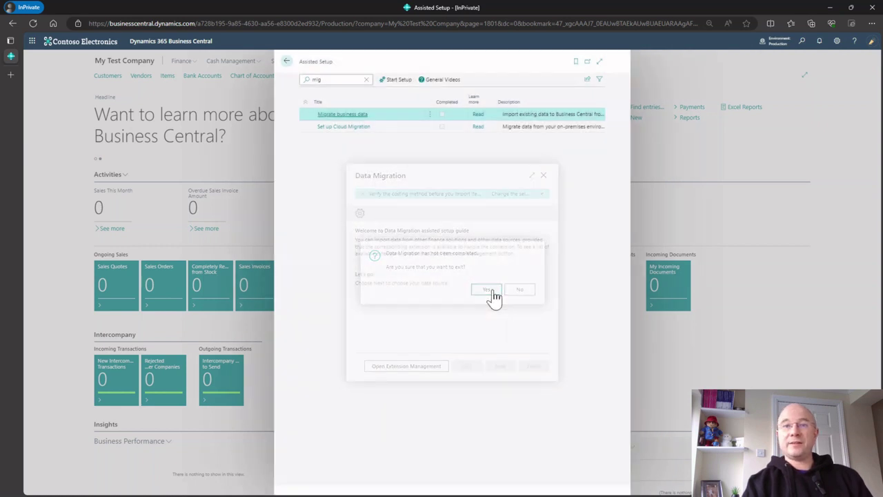
pyautogui.click(287, 61)
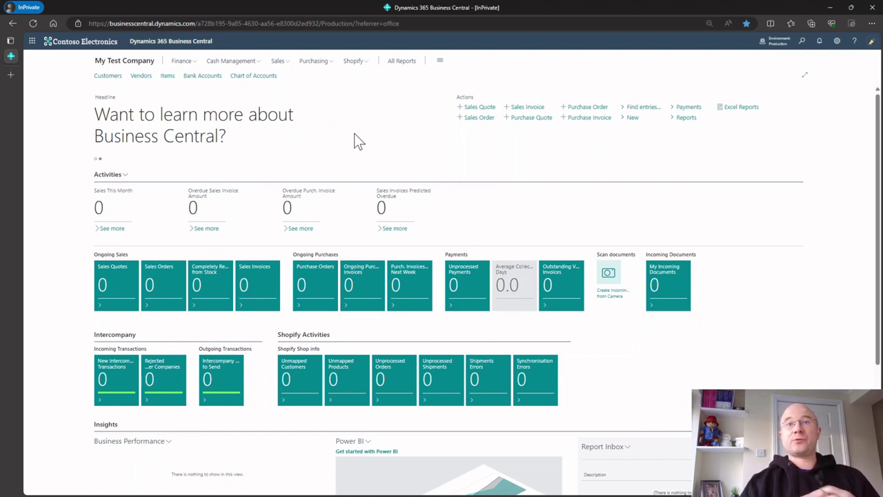
# - Find the Configuration Worksheet through the page search, check it for existing lines, and return to the home page
pyautogui.click(802, 41)
pyautogui.write('config pac')
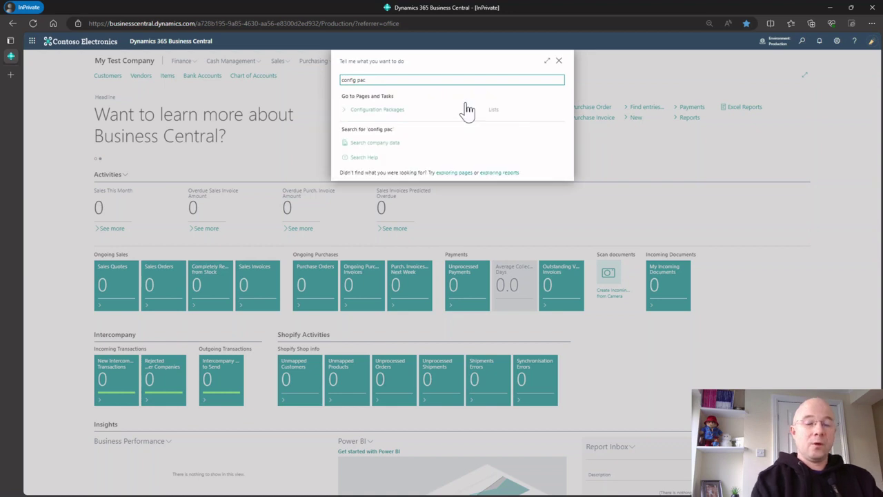
pyautogui.press('BackSpace')
pyautogui.press('BackSpace')
pyautogui.press('BackSpace')
pyautogui.write('work')
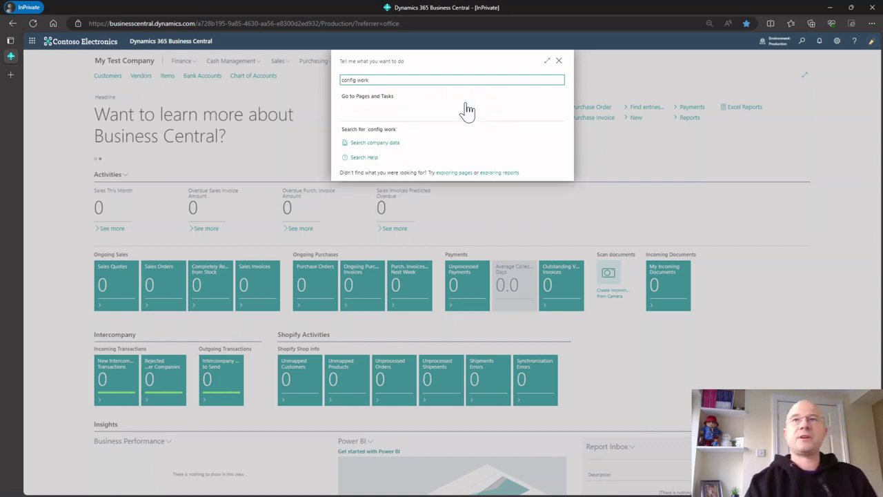
pyautogui.click(384, 112)
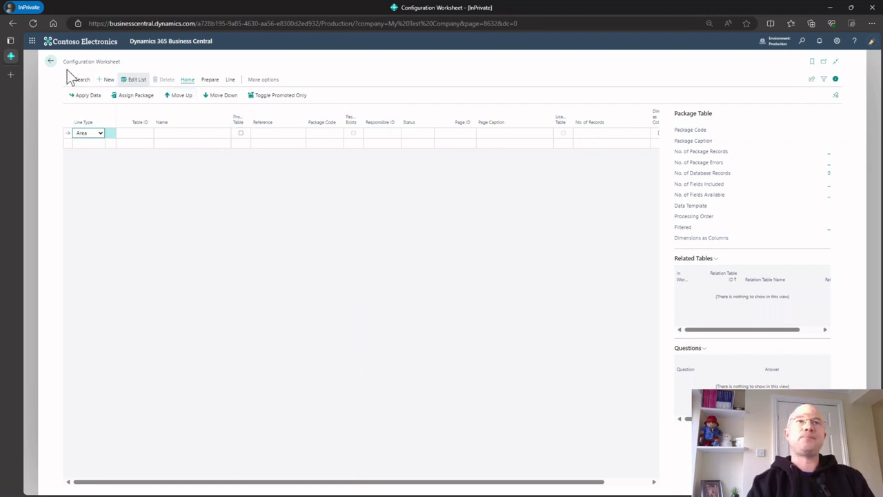
pyautogui.click(51, 61)
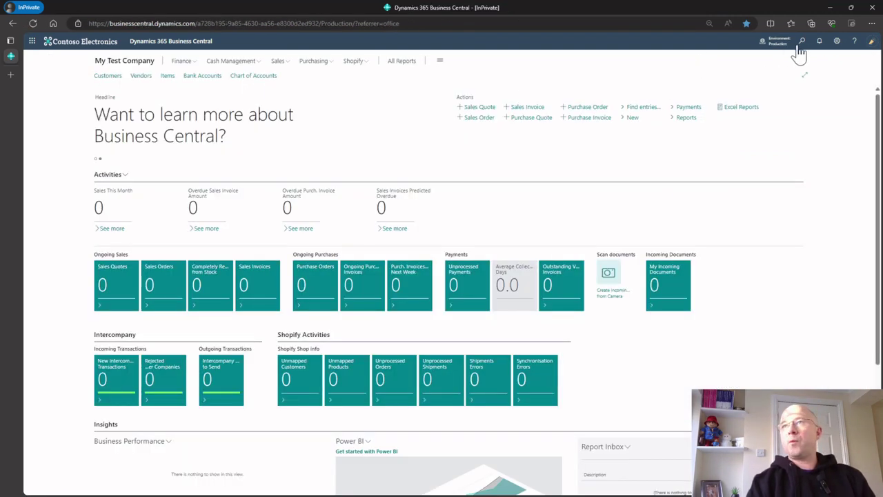
# - Open the Configuration Packages list through the page search and import the package file 1.INITIALSETUP.rapidstart
pyautogui.hotkey('alt', 'q')
pyautogui.write('config pack')
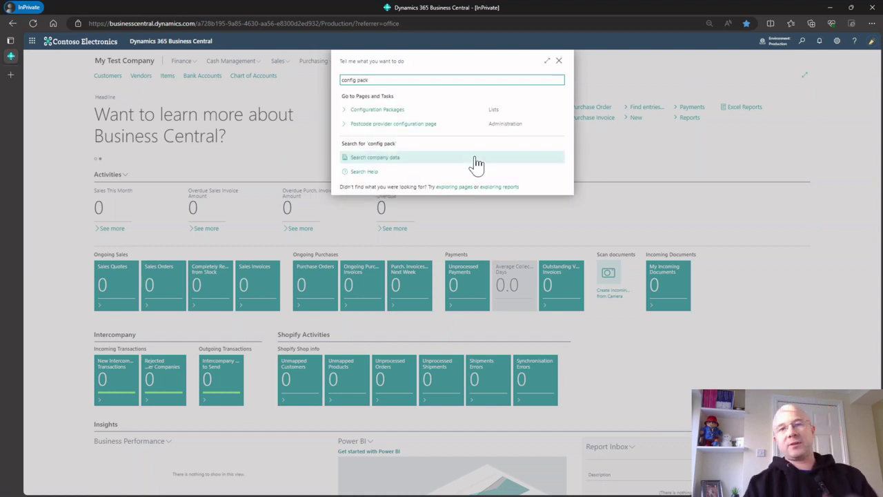
pyautogui.click(404, 115)
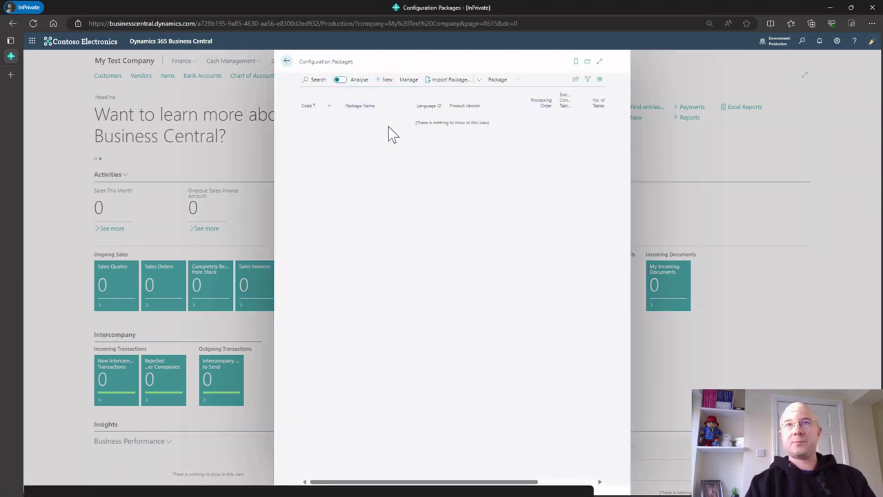
pyautogui.click(448, 79)
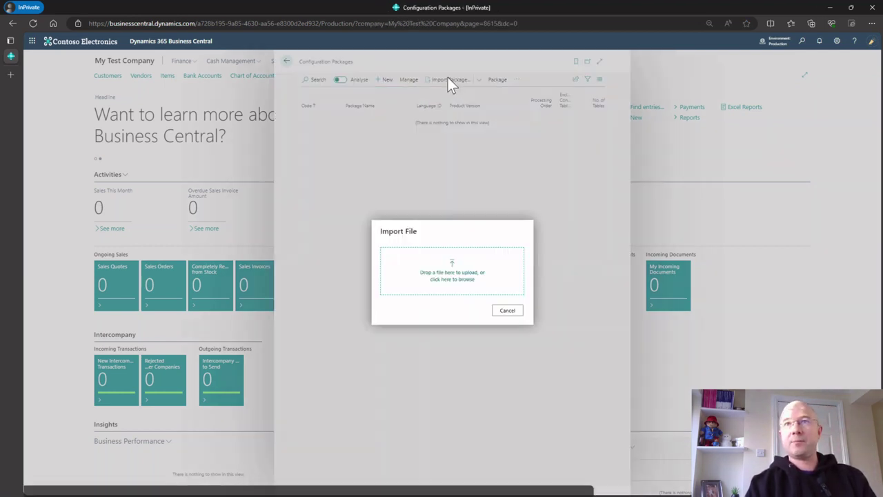
pyautogui.click(454, 251)
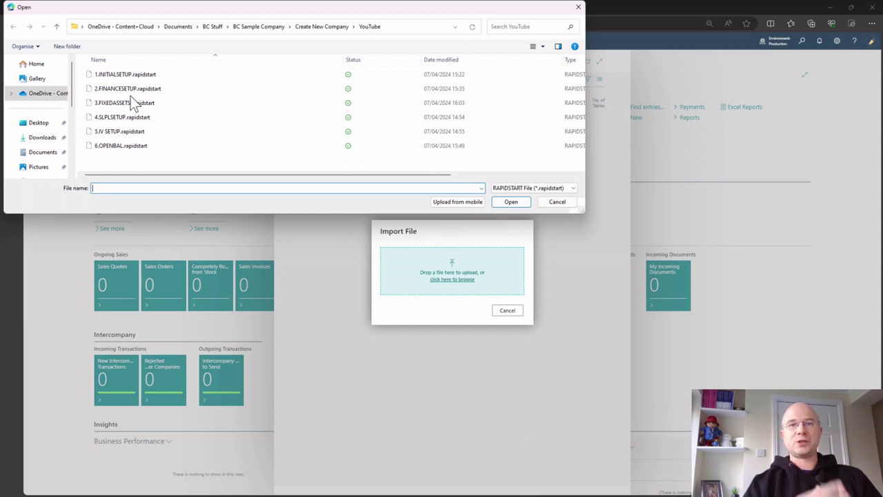
pyautogui.click(128, 75)
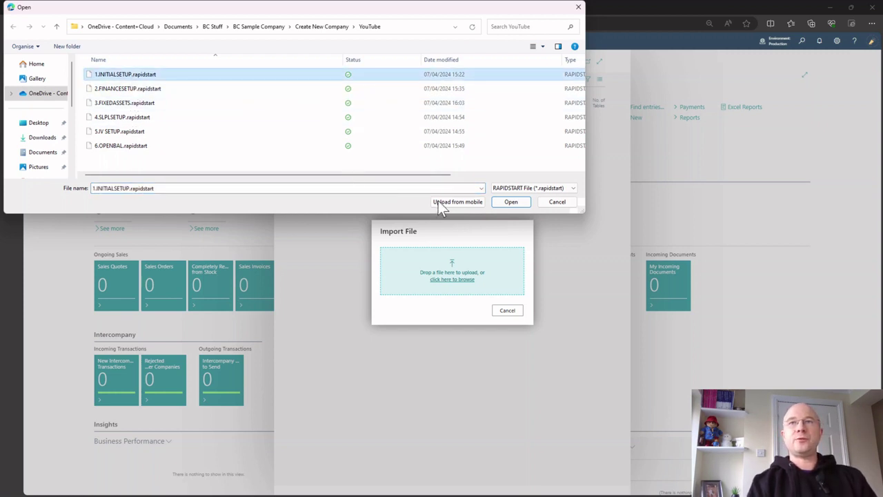
pyautogui.click(500, 203)
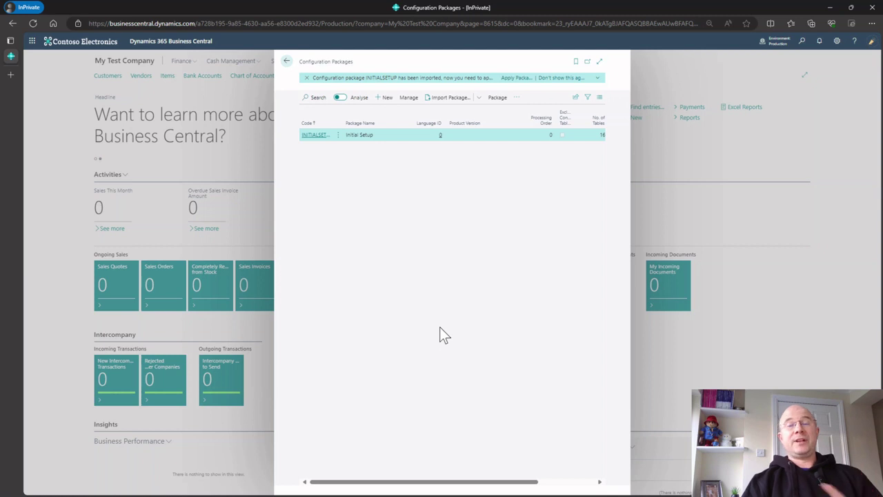
# - Open the INITIALSETUP package card in expanded view, look through its tables, and return to the package list
pyautogui.click(315, 135)
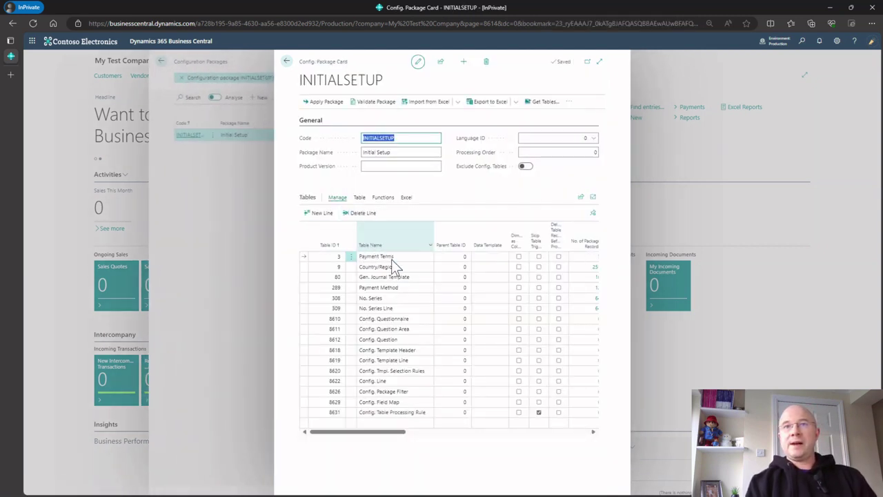
pyautogui.click(600, 62)
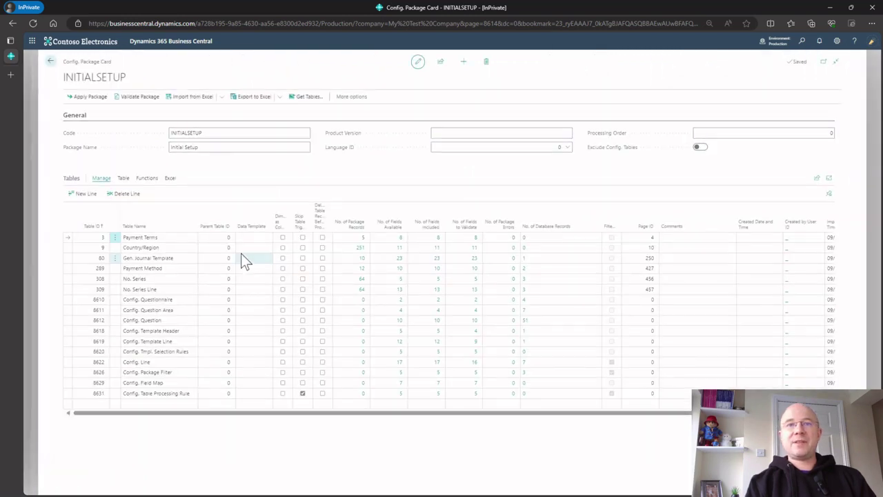
pyautogui.click(173, 259)
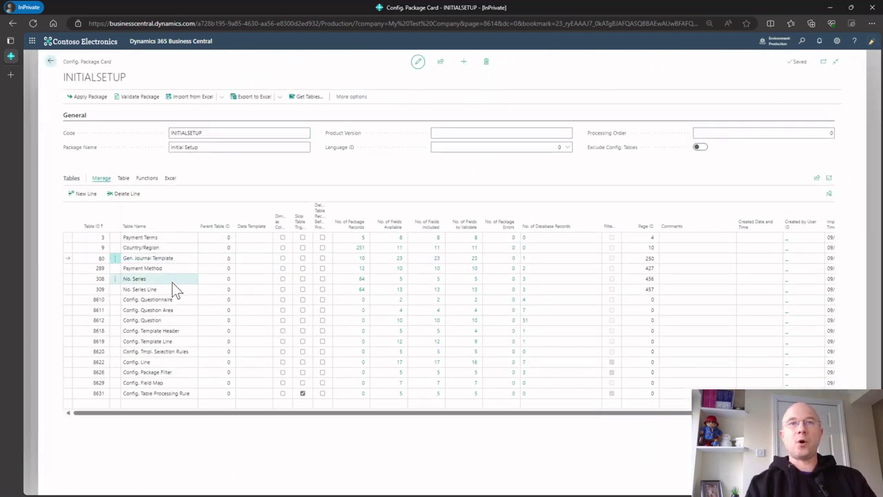
pyautogui.click(158, 271)
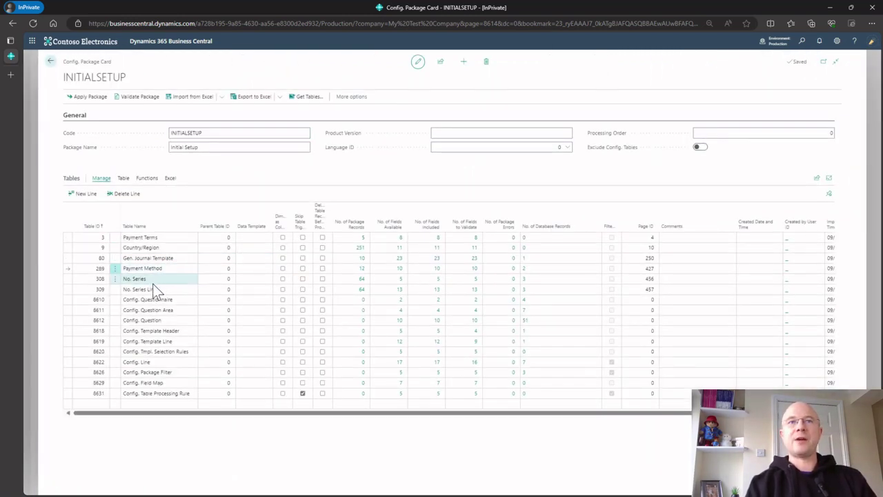
pyautogui.click(50, 62)
# - Open the Configuration Worksheet and examine the reference and responsible-user fields of the Basic Setup table lines, then return to the packages
pyautogui.click(802, 43)
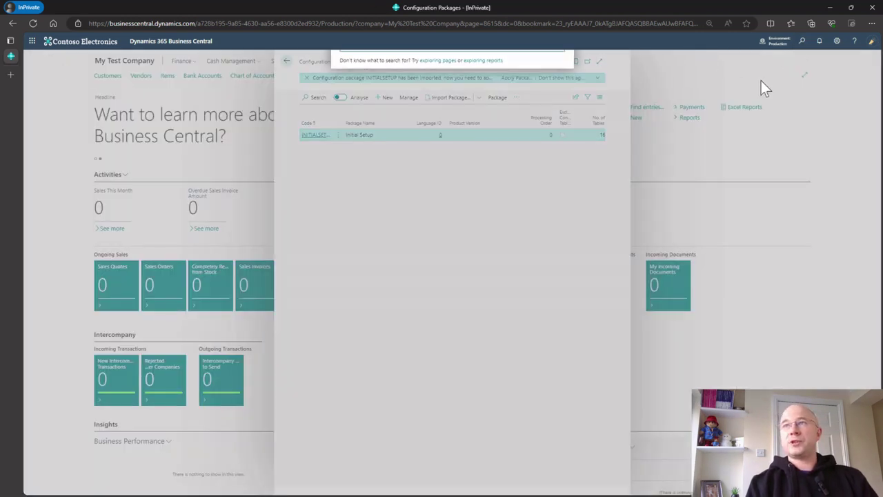
pyautogui.write('config work')
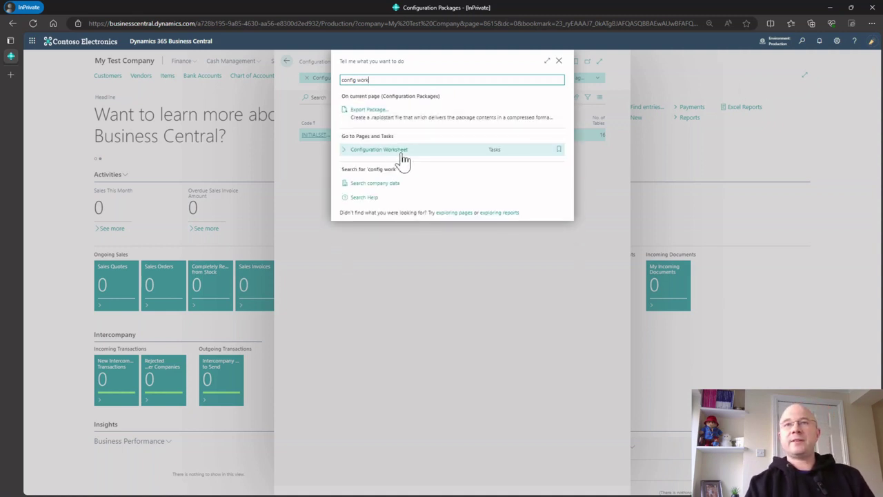
pyautogui.click(402, 153)
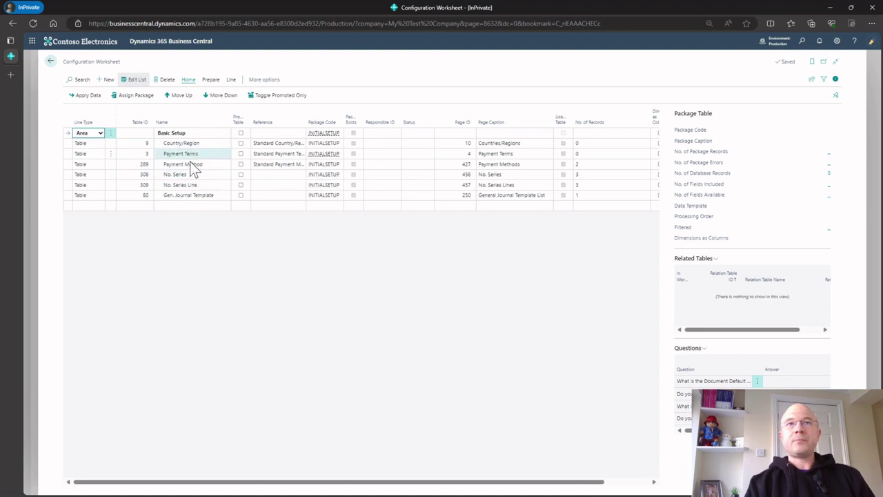
pyautogui.click(269, 144)
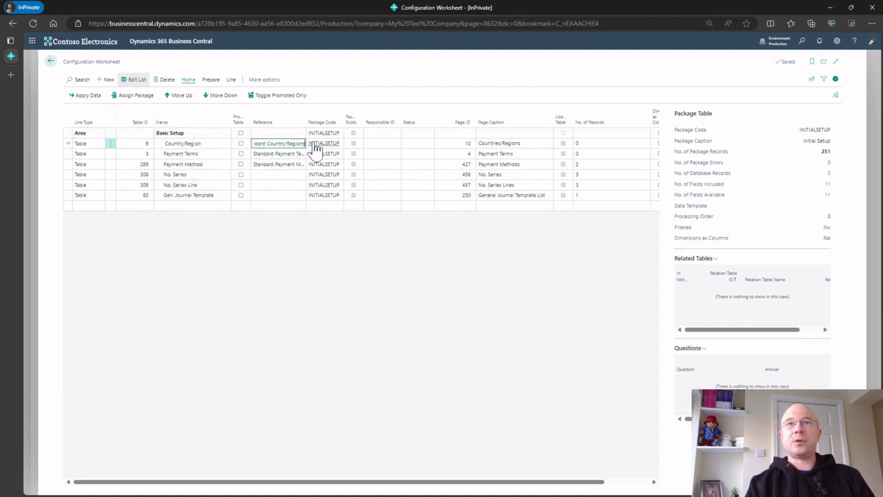
pyautogui.click(377, 152)
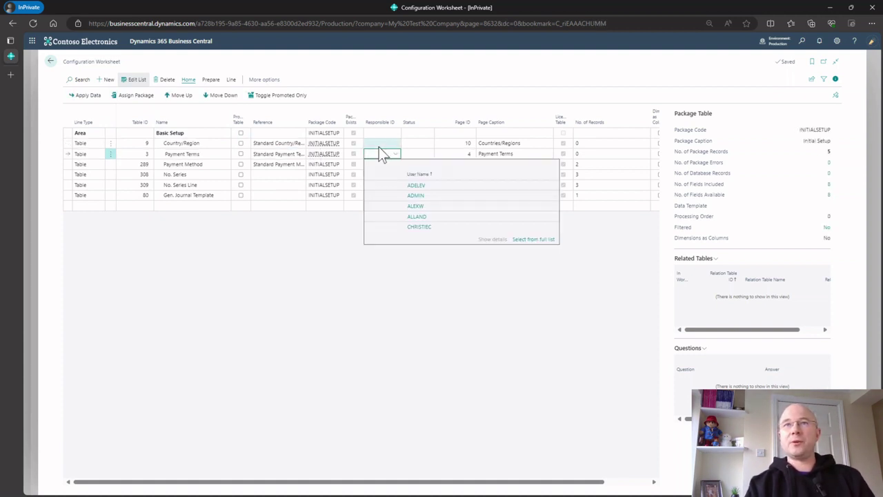
pyautogui.click(378, 146)
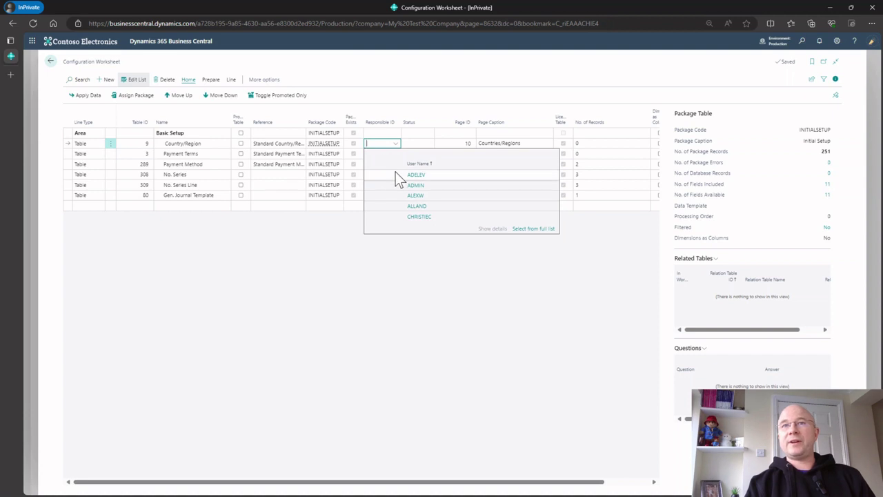
pyautogui.click(314, 316)
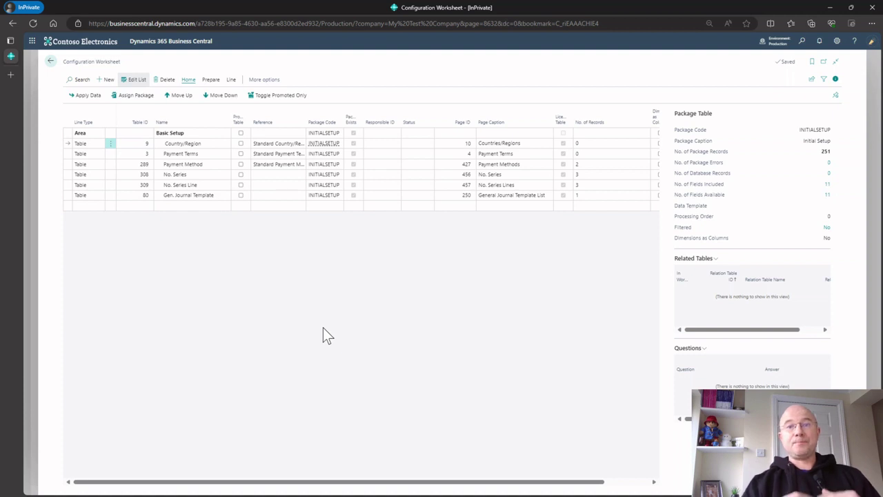
pyautogui.click(51, 62)
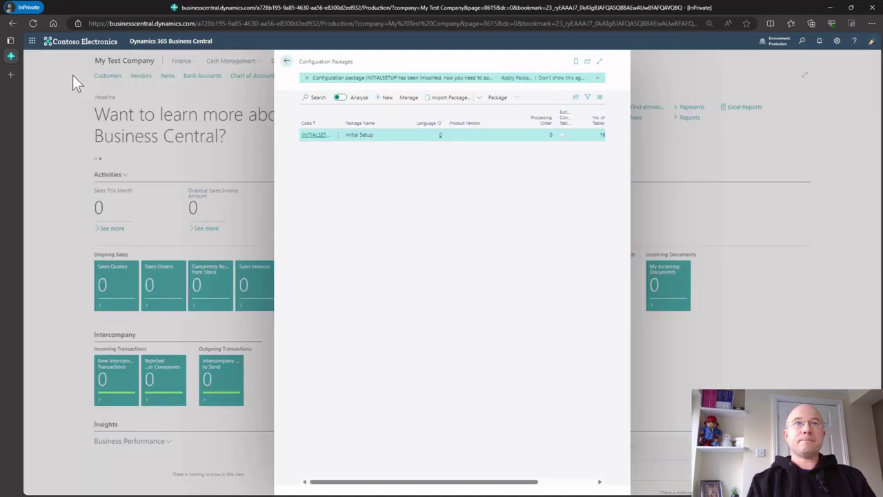
# - Reopen the INITIALSETUP package card and view the package records for Payment Terms and Country/Region, closing each without changes
pyautogui.click(314, 135)
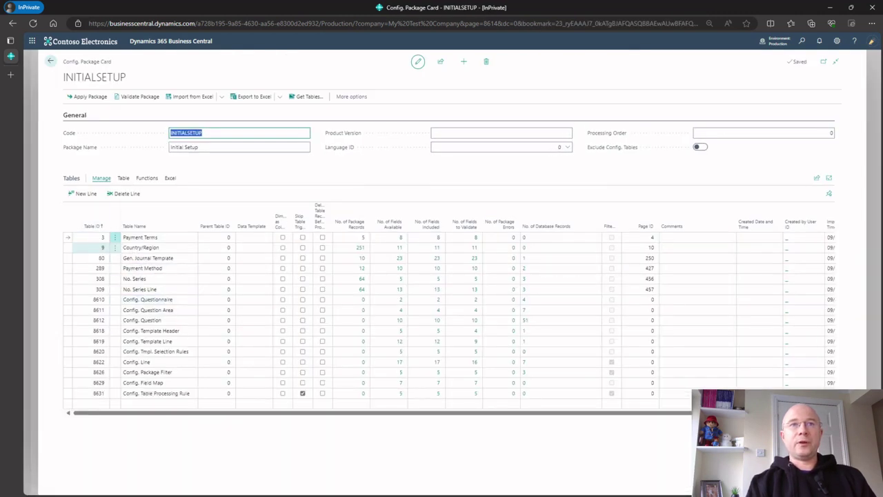
pyautogui.click(147, 246)
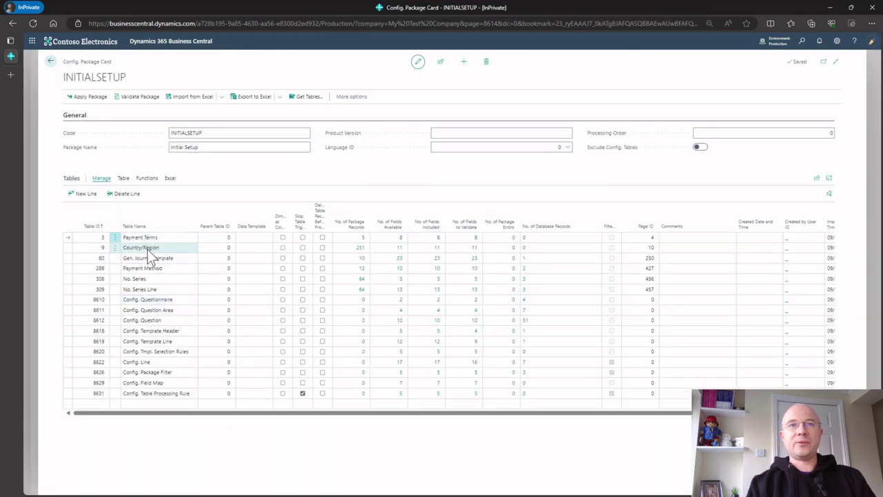
pyautogui.click(365, 237)
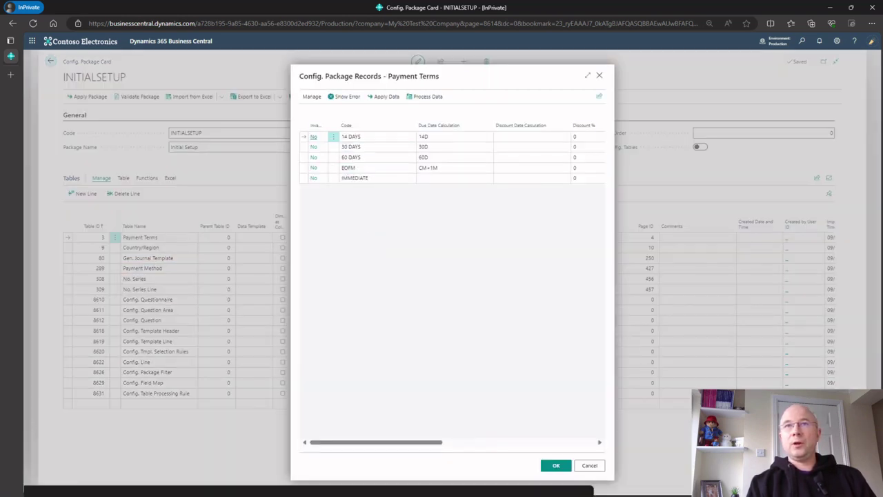
pyautogui.click(586, 465)
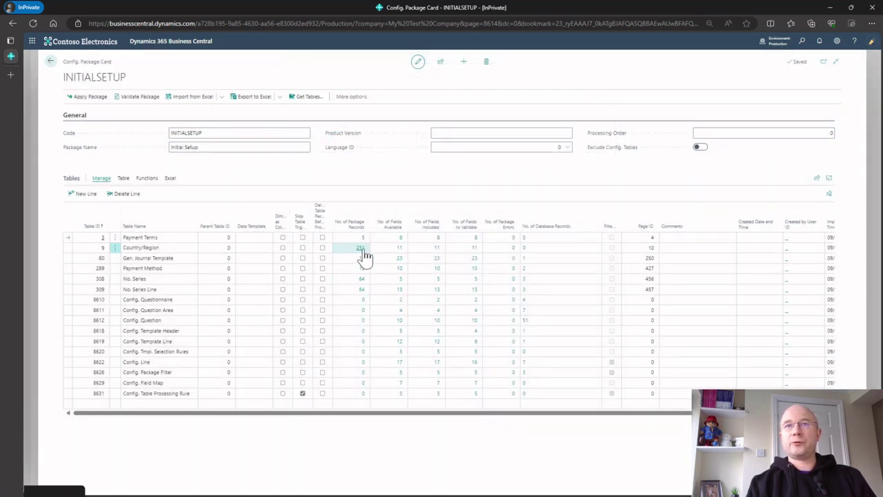
pyautogui.click(360, 248)
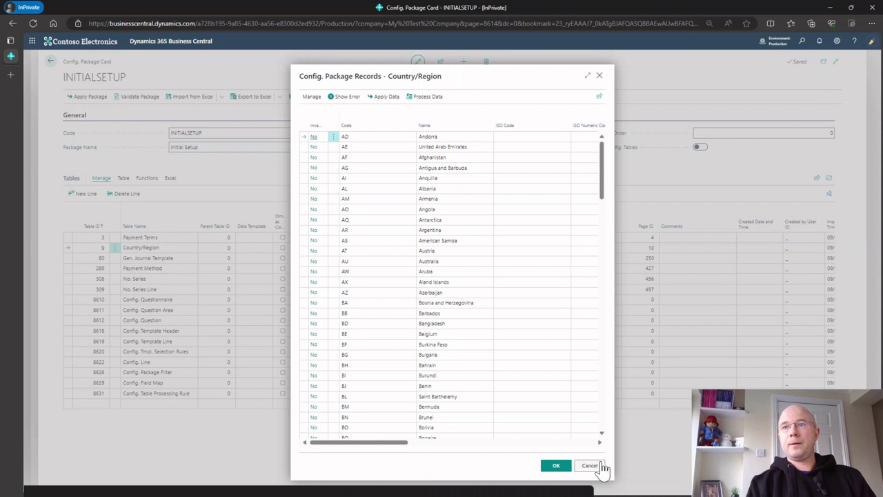
pyautogui.click(600, 466)
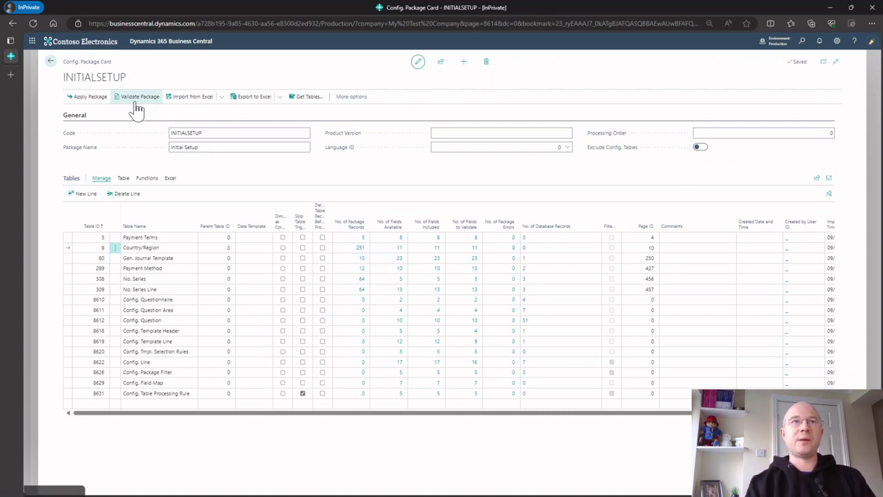
# - Apply the INITIALSETUP package to the company's database, confirm the messages, and return to the package list
pyautogui.click(95, 97)
pyautogui.click(486, 289)
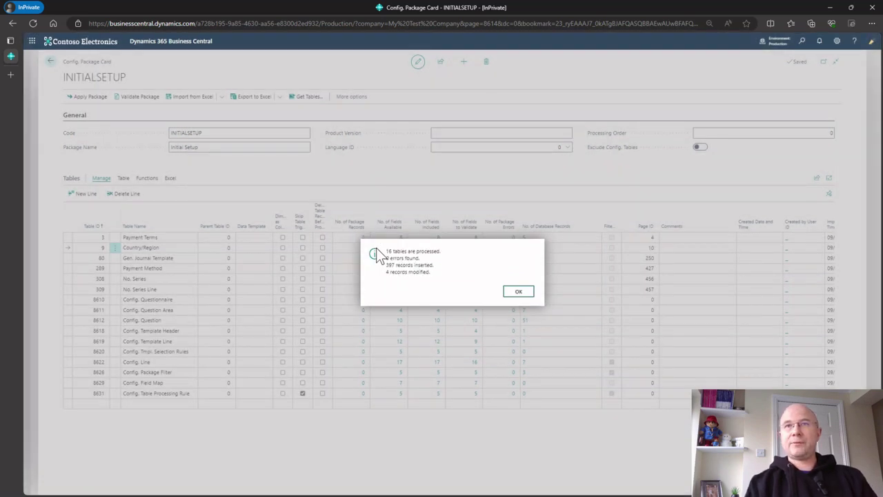
pyautogui.click(511, 292)
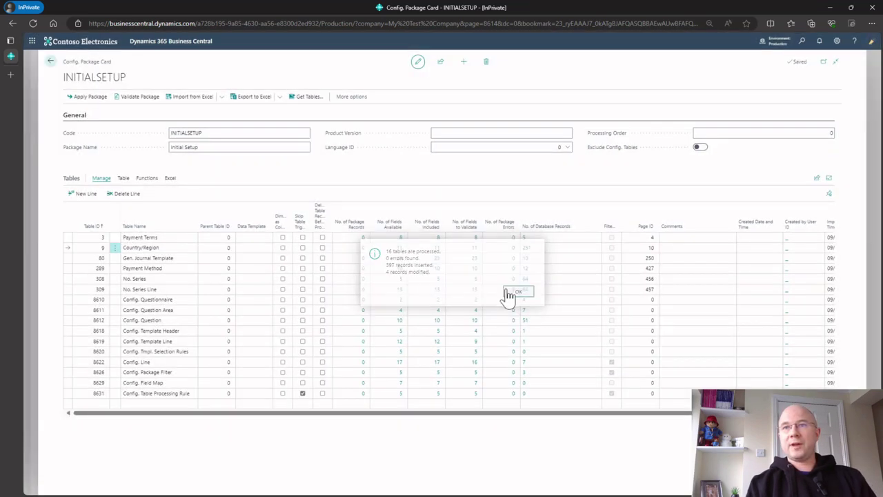
pyautogui.click(50, 62)
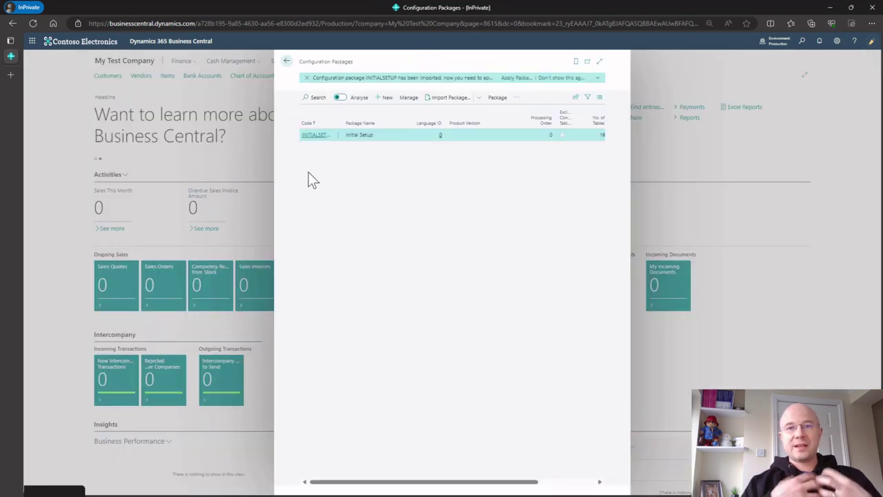
# - Create a new configuration package with the code CUSTOMERS and the package name Customers
pyautogui.click(383, 98)
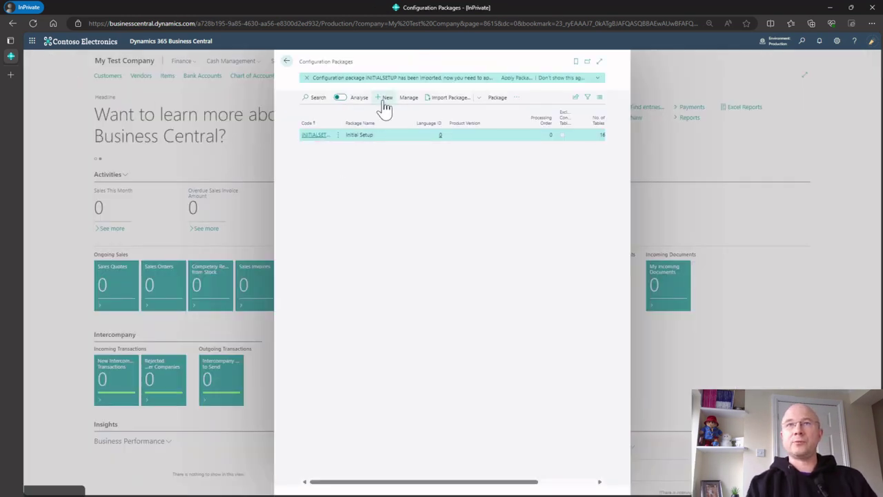
pyautogui.write('customers')
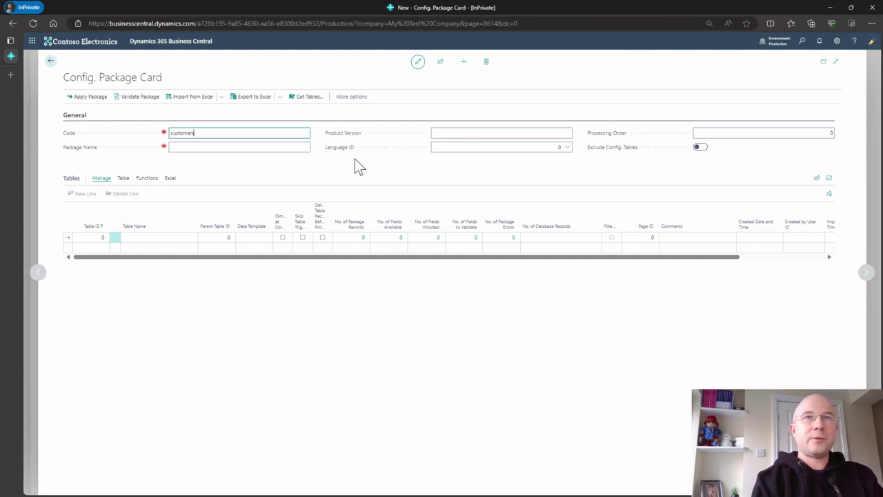
pyautogui.press('Tab')
pyautogui.write('Customers')
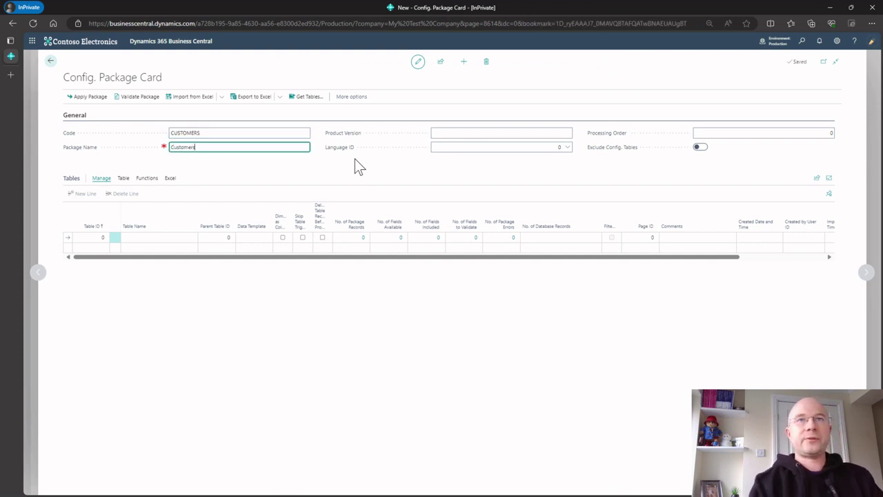
pyautogui.press('Tab')
pyautogui.press('Tab')
pyautogui.press('Tab')
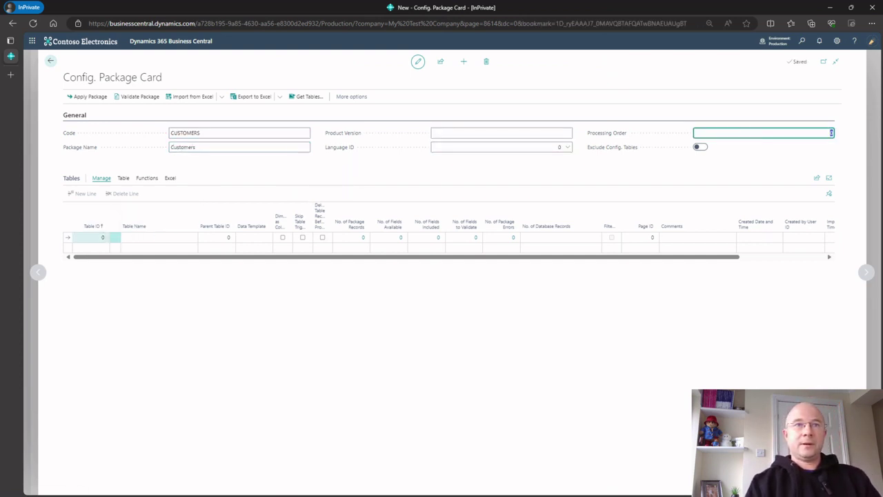
# - Add the Customer table (ID 18) to the package's tables, declining the check of fields with multiple related tables
pyautogui.click(103, 241)
pyautogui.click(105, 238)
pyautogui.click(338, 128)
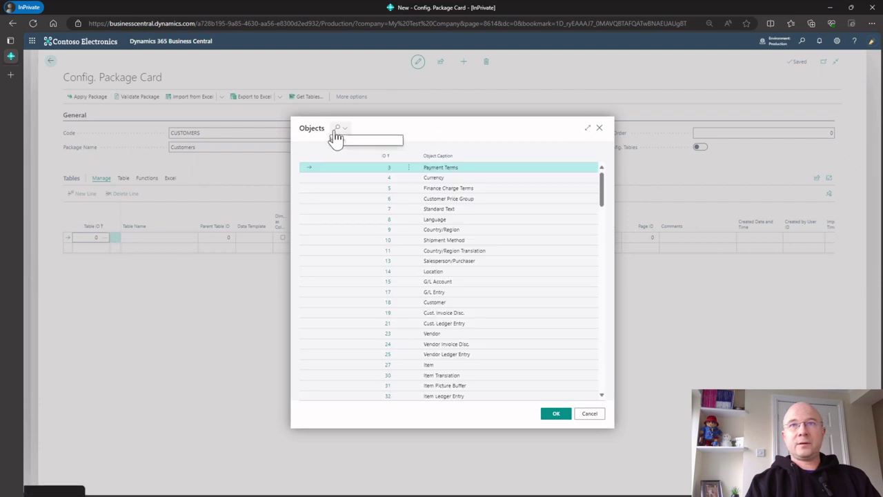
pyautogui.write('cust')
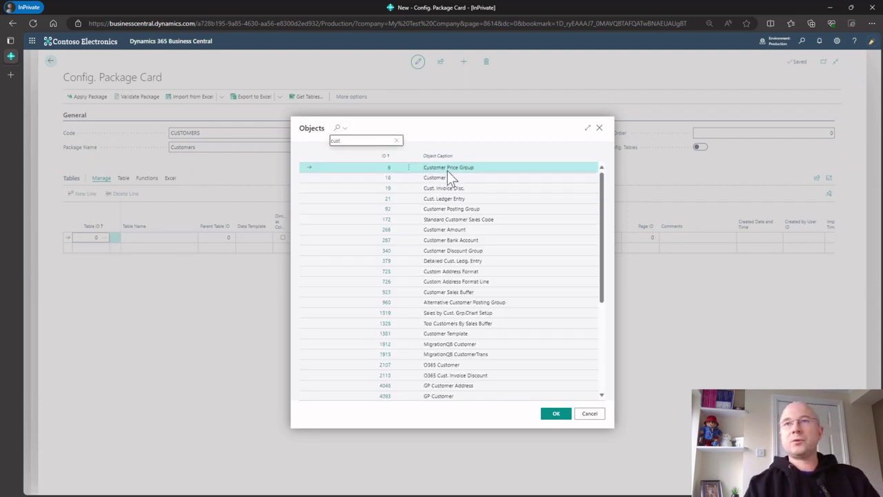
pyautogui.click(441, 177)
pyautogui.click(556, 413)
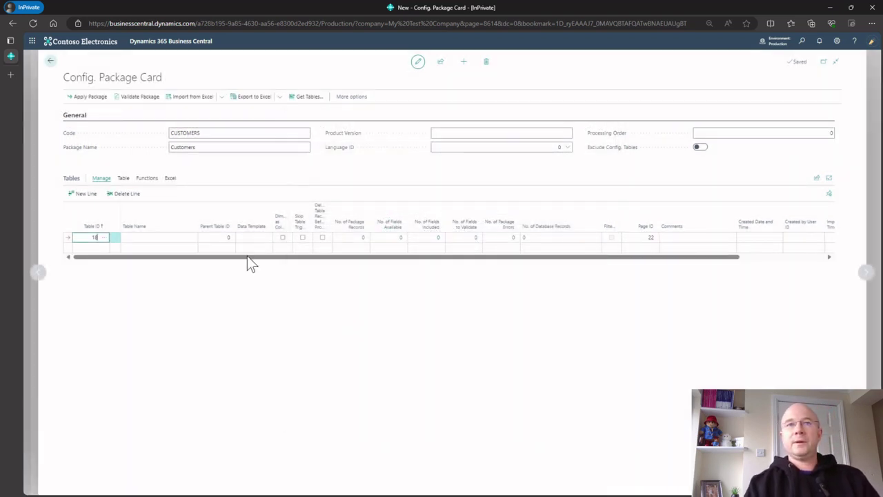
pyautogui.click(160, 246)
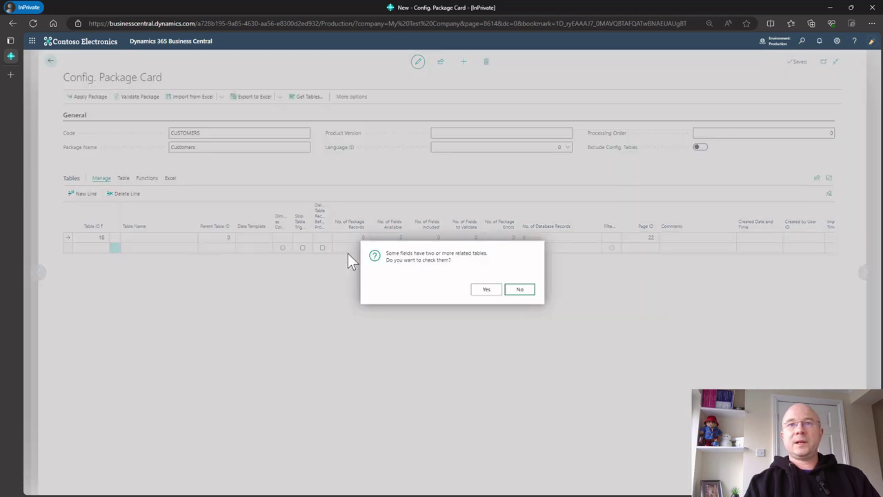
pyautogui.click(519, 290)
pyautogui.click(153, 237)
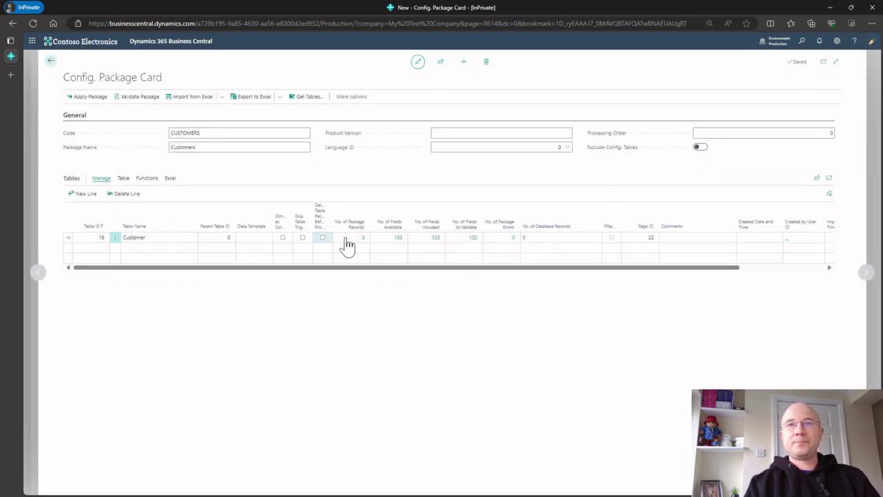
# - Clear the Customer table's included fields, include only Name, Address, Address 2 and City besides No., and return to the package list
pyautogui.click(398, 238)
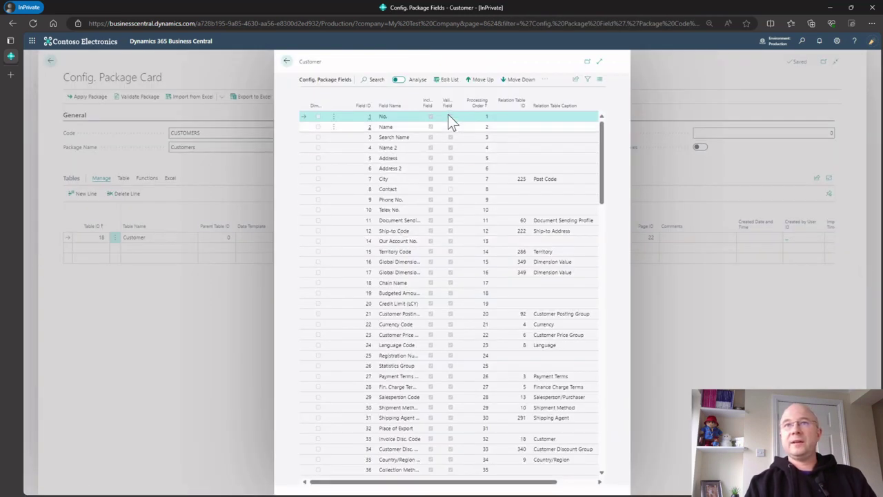
pyautogui.click(599, 64)
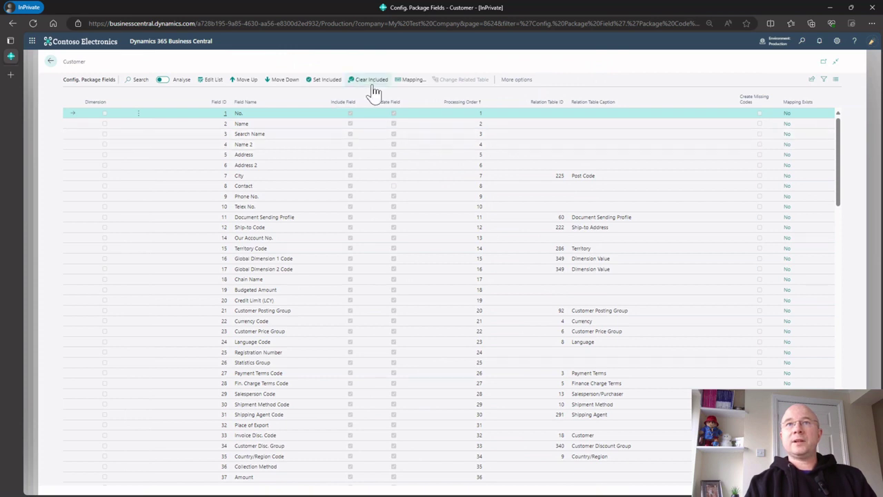
pyautogui.click(207, 82)
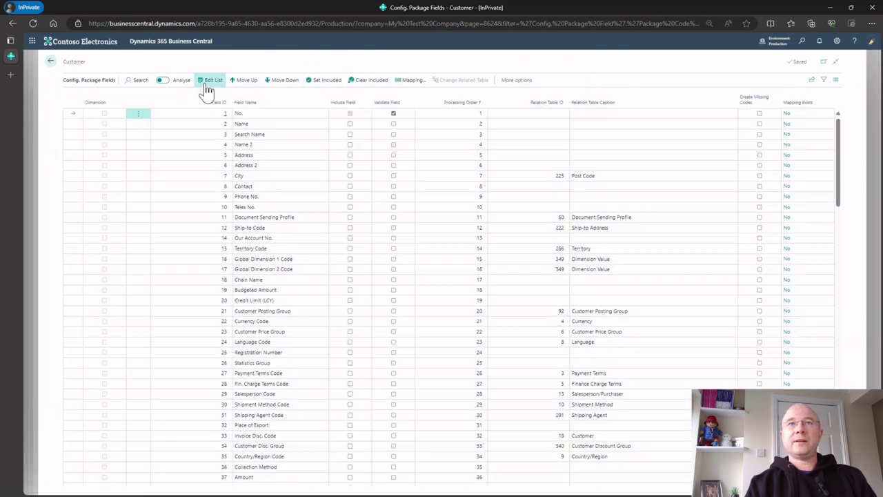
pyautogui.click(350, 124)
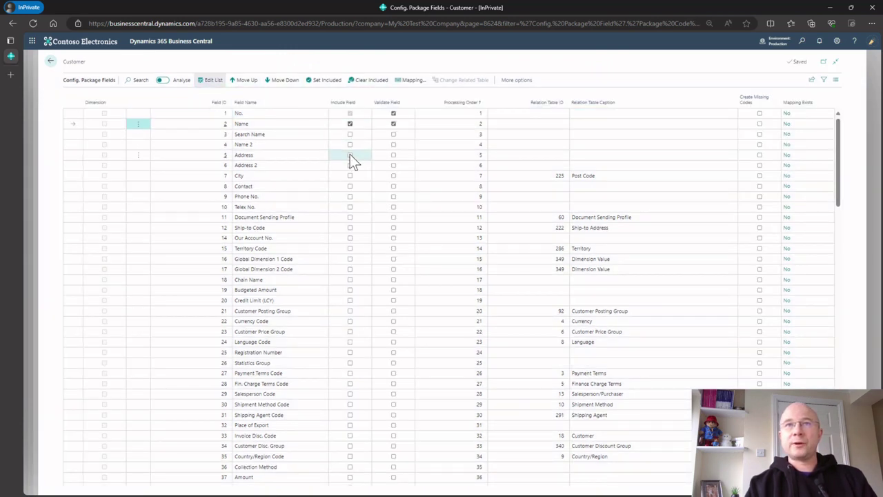
pyautogui.click(350, 154)
pyautogui.click(350, 165)
pyautogui.click(350, 178)
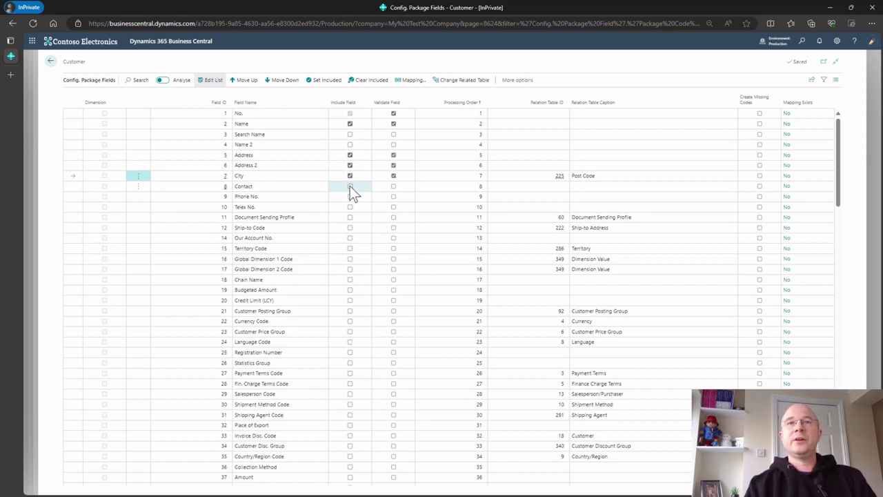
pyautogui.click(49, 62)
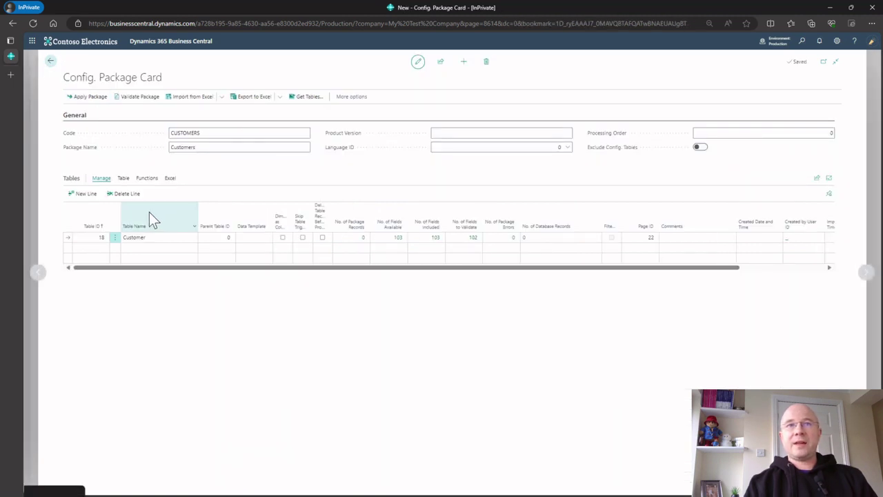
pyautogui.click(169, 179)
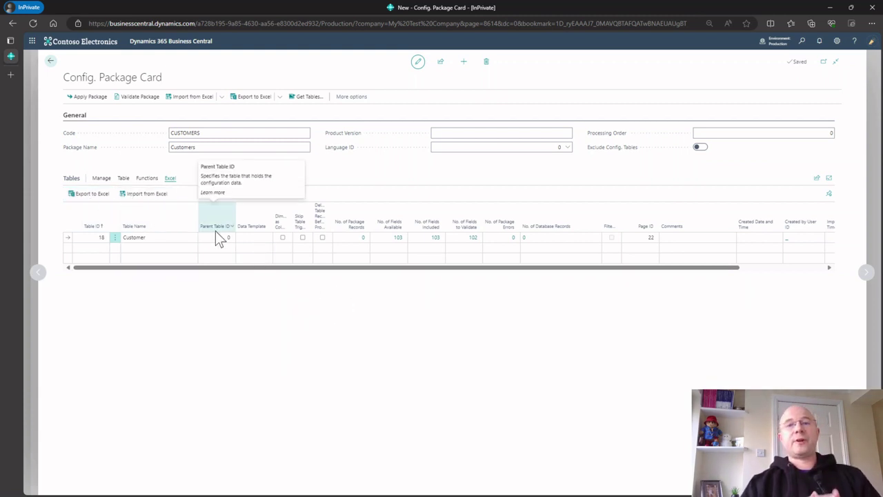
pyautogui.click(51, 60)
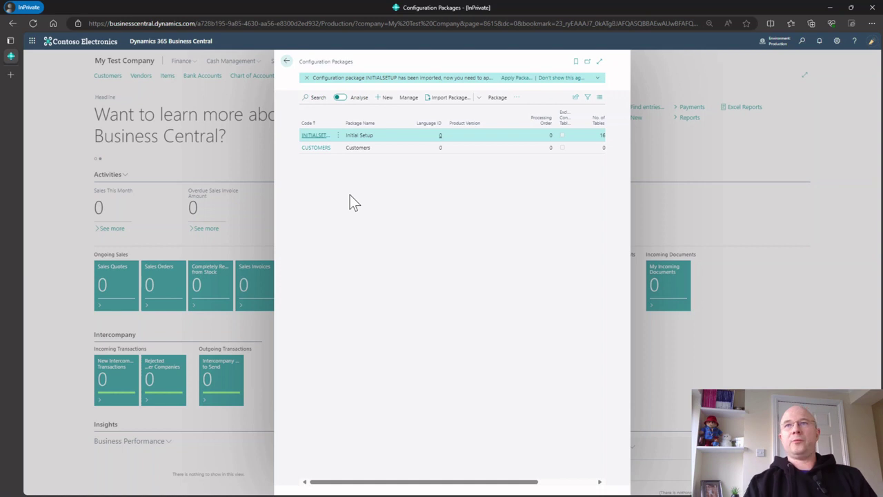
# - Import the configuration package file 2.FINANCESETUP.rapidstart
pyautogui.click(444, 97)
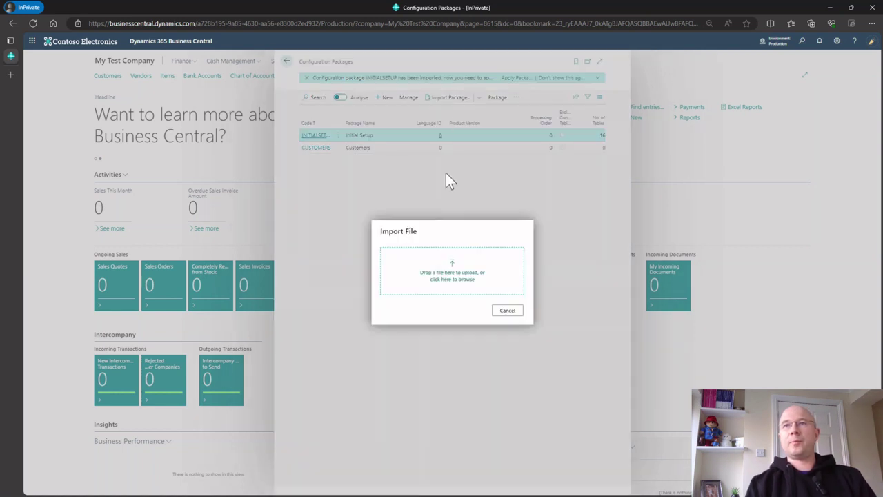
pyautogui.click(443, 272)
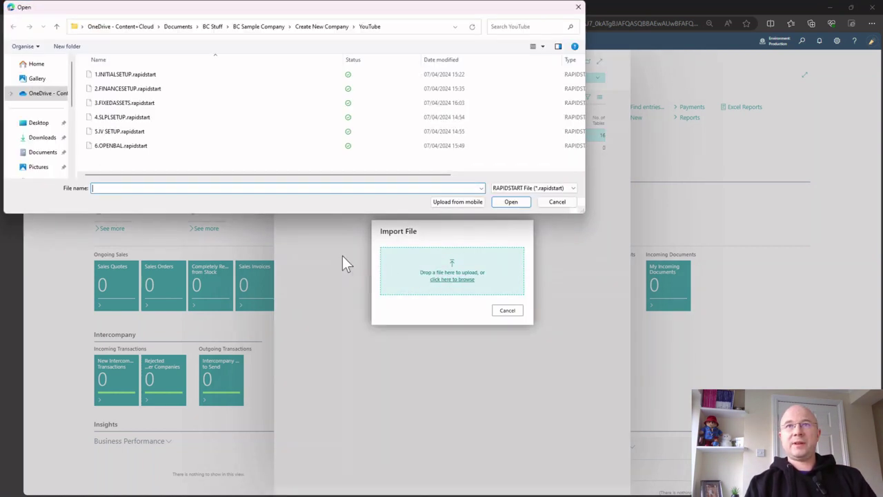
pyautogui.click(138, 90)
pyautogui.click(503, 205)
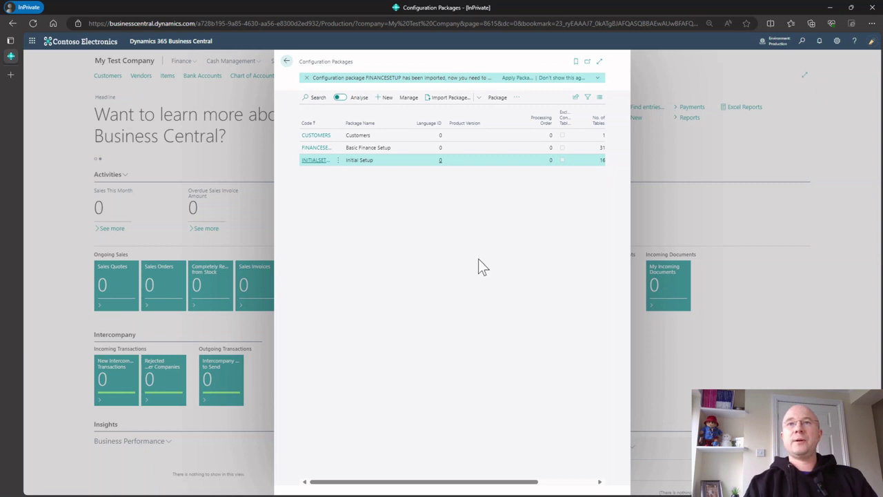
# - Open the Configuration Worksheet, examine the Finance Setup lines such as General Posting Setup, G/L Account and Bank Account, and return to the packages
pyautogui.click(803, 43)
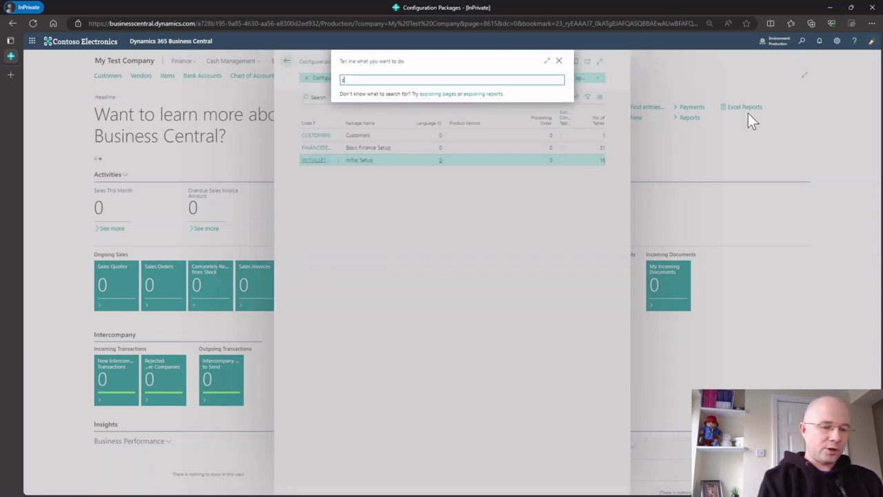
pyautogui.write('config work')
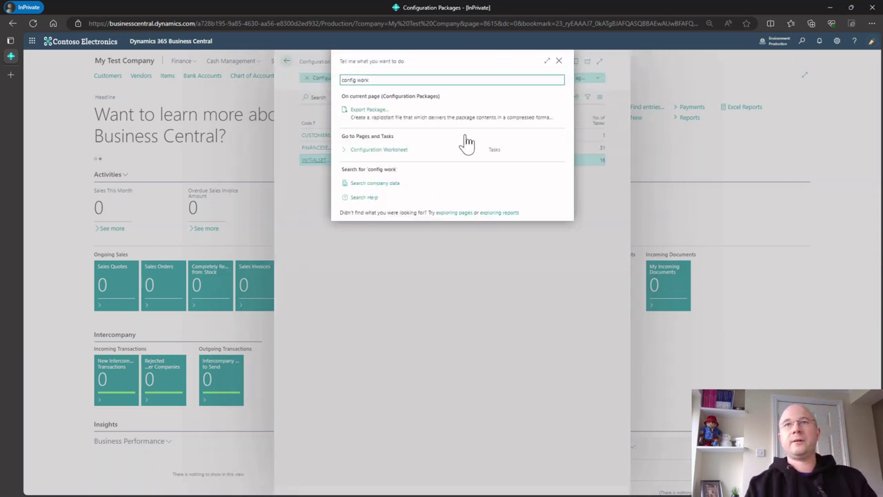
pyautogui.click(395, 150)
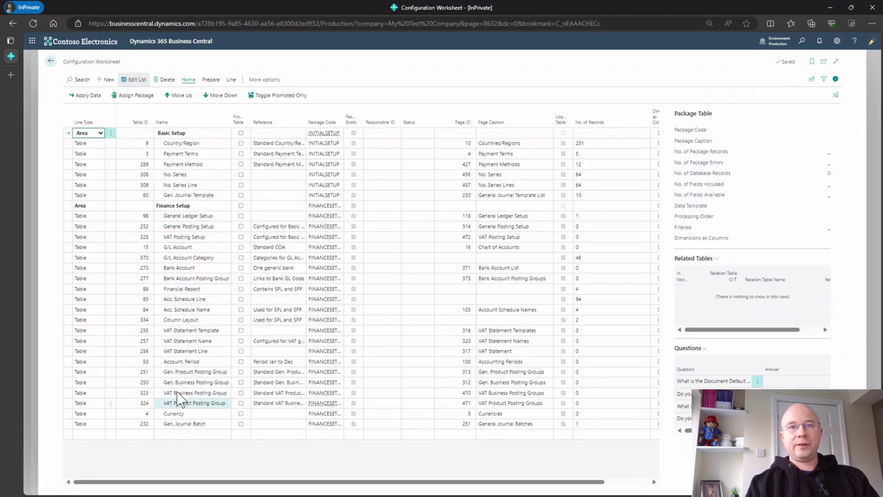
pyautogui.click(194, 217)
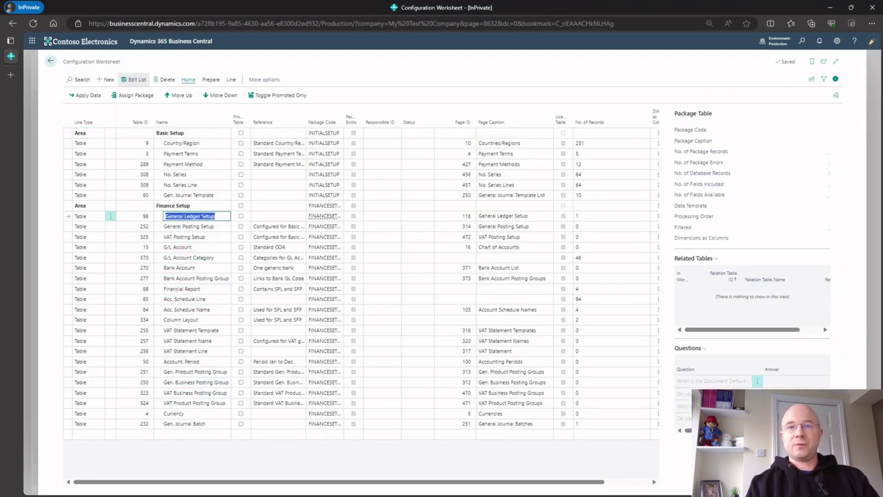
pyautogui.click(193, 227)
pyautogui.click(185, 247)
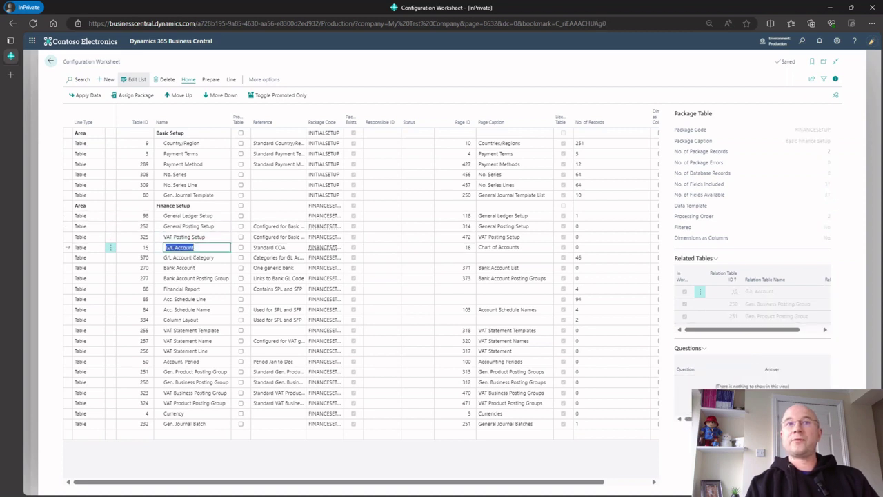
pyautogui.click(187, 269)
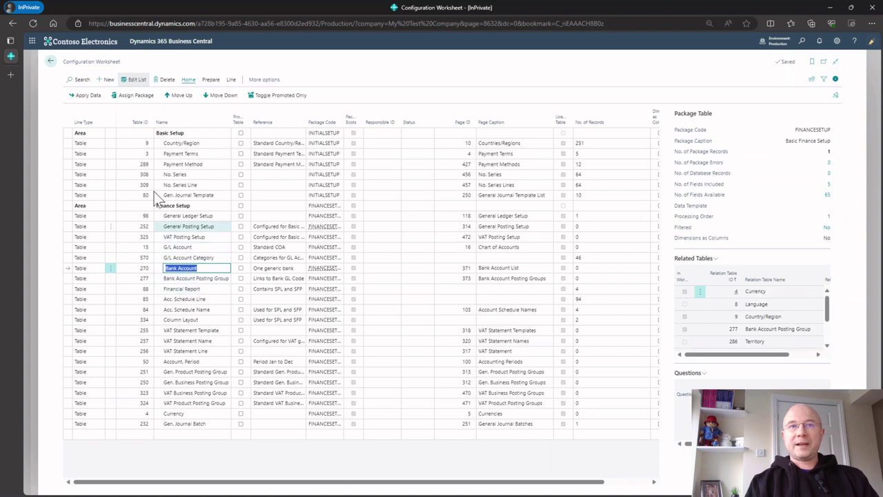
pyautogui.click(51, 61)
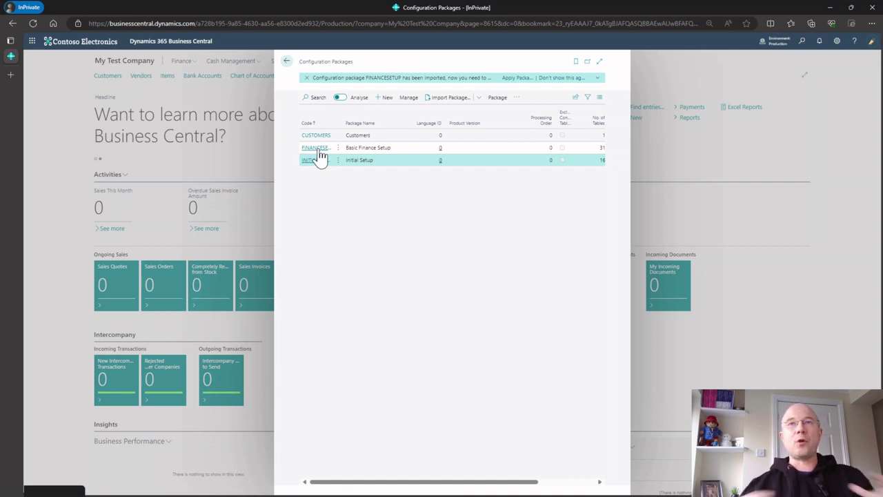
# - Open the FINANCESETUP package card and view the package records for G/L Account, closing them without changes
pyautogui.click(318, 151)
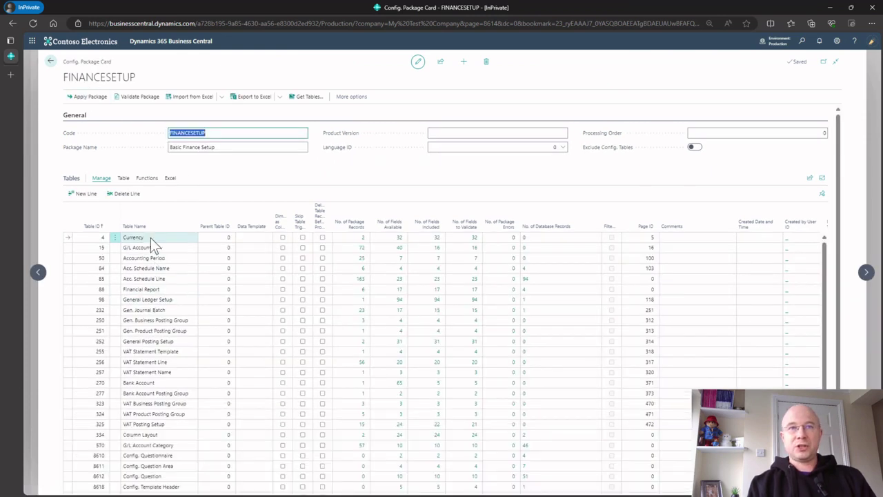
pyautogui.click(167, 247)
pyautogui.click(358, 249)
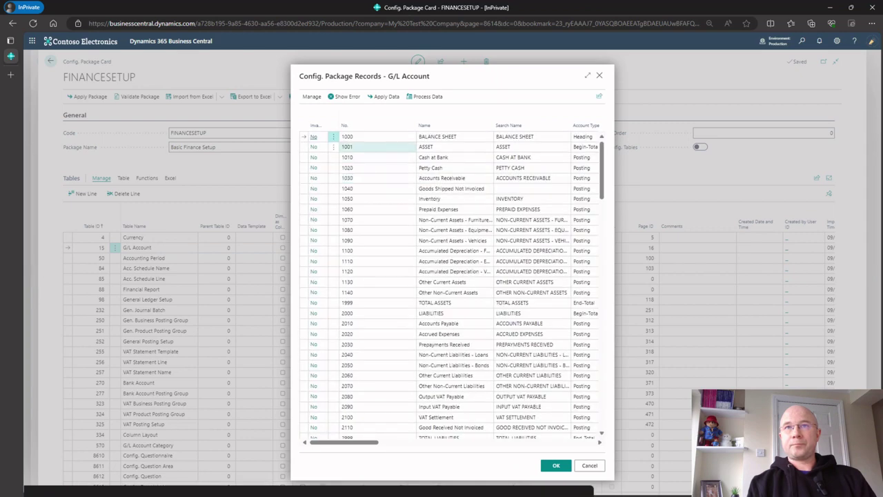
pyautogui.scroll(-10, 428, 380)
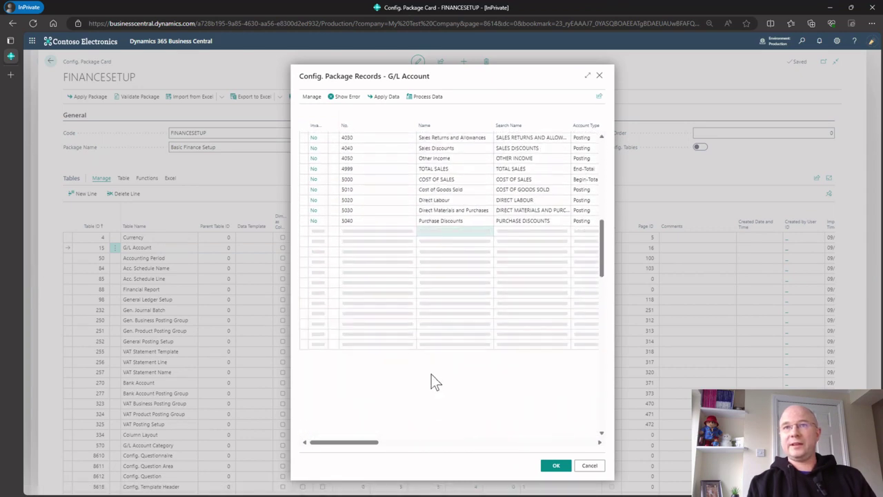
pyautogui.click(590, 468)
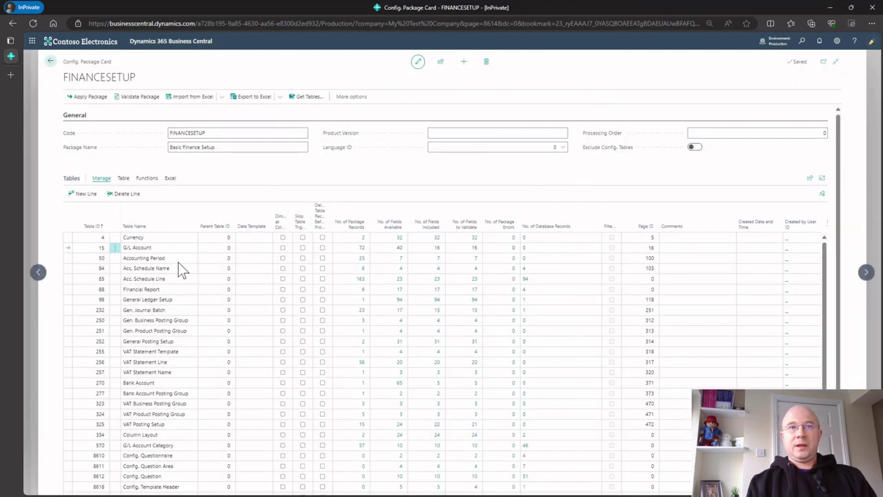
# - Examine the general posting group and G/L Account table lines, then show the Excel export and import actions for the tables
pyautogui.click(158, 308)
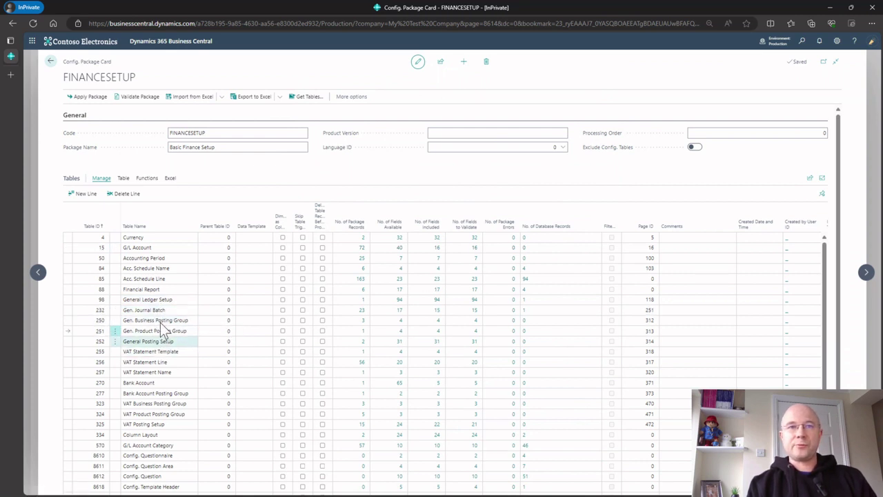
pyautogui.click(161, 328)
pyautogui.click(178, 322)
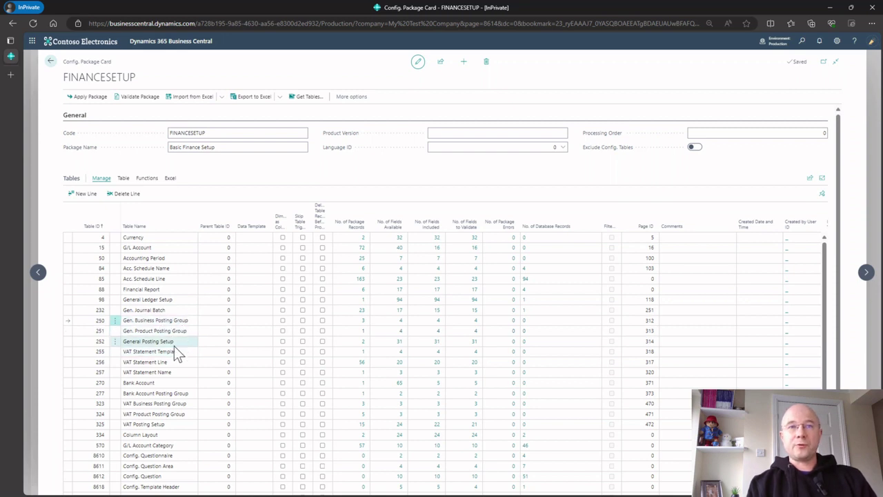
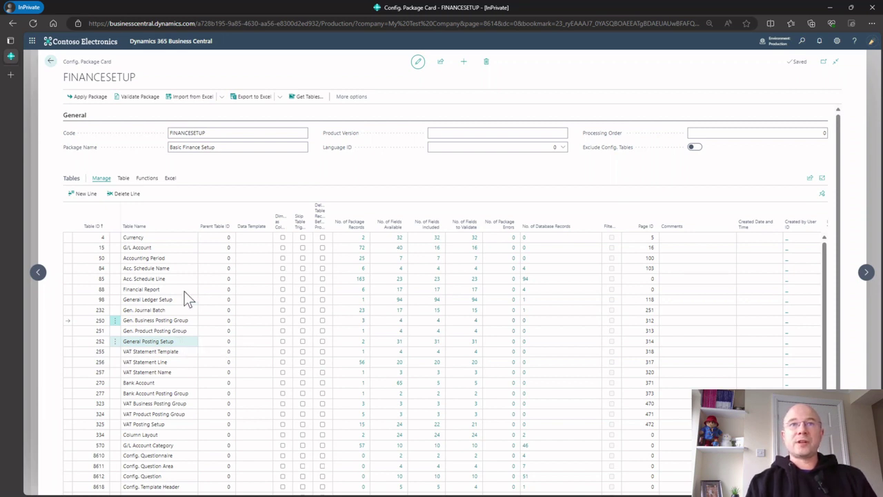
pyautogui.click(143, 250)
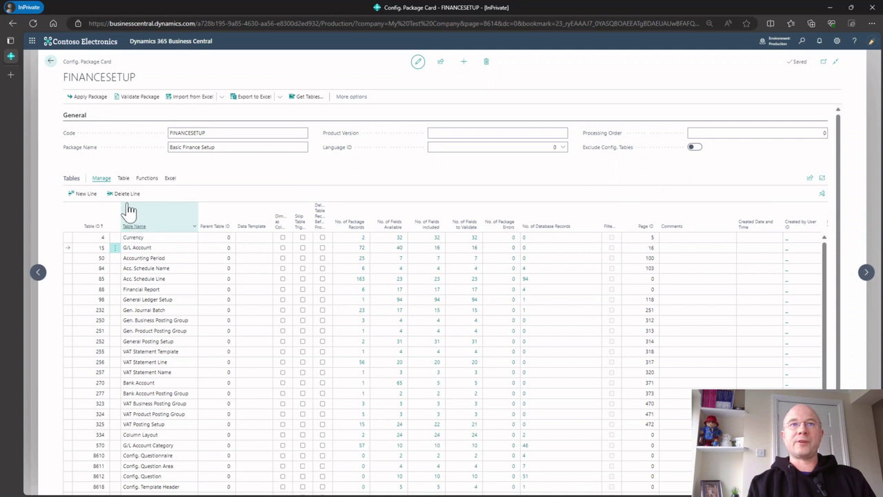
pyautogui.click(169, 178)
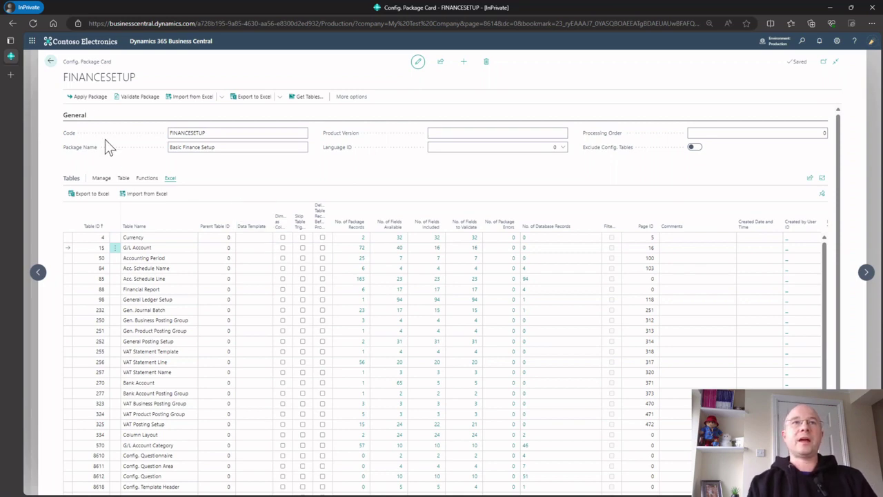
# - Apply the FINANCESETUP package to the company's database, confirm the messages, and return to the home page
pyautogui.click(88, 97)
pyautogui.click(486, 290)
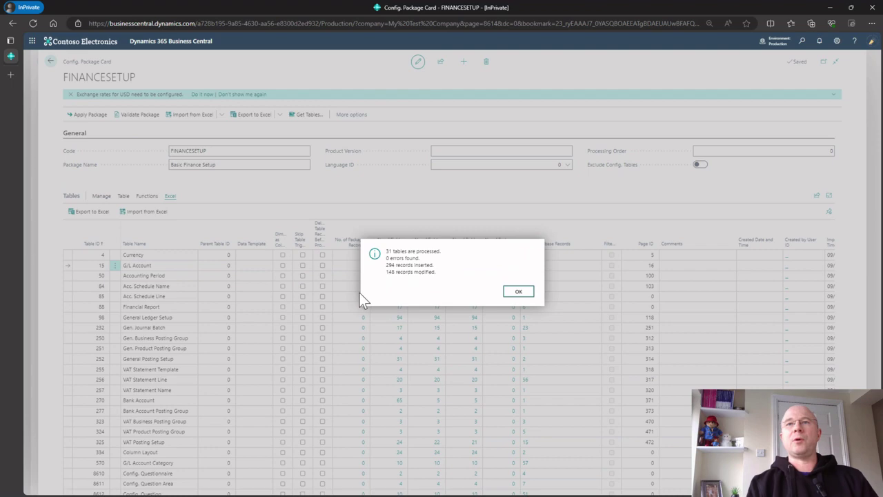
pyautogui.click(524, 291)
pyautogui.click(53, 57)
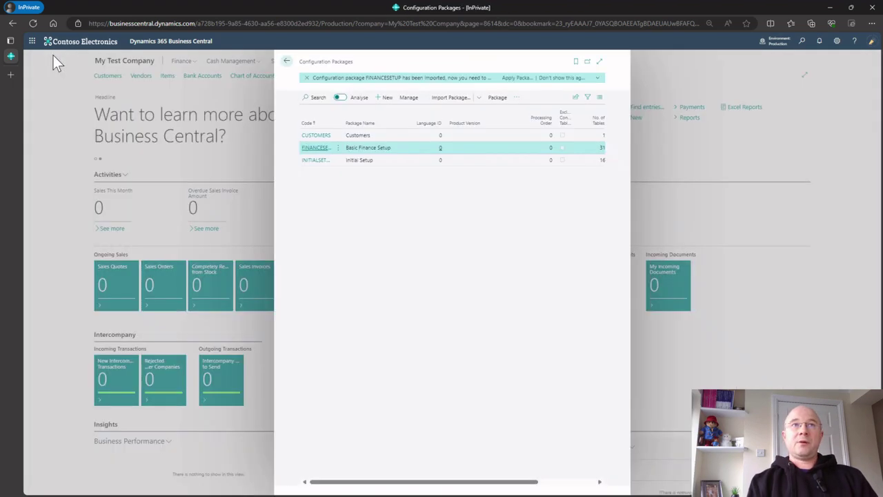
pyautogui.click(286, 61)
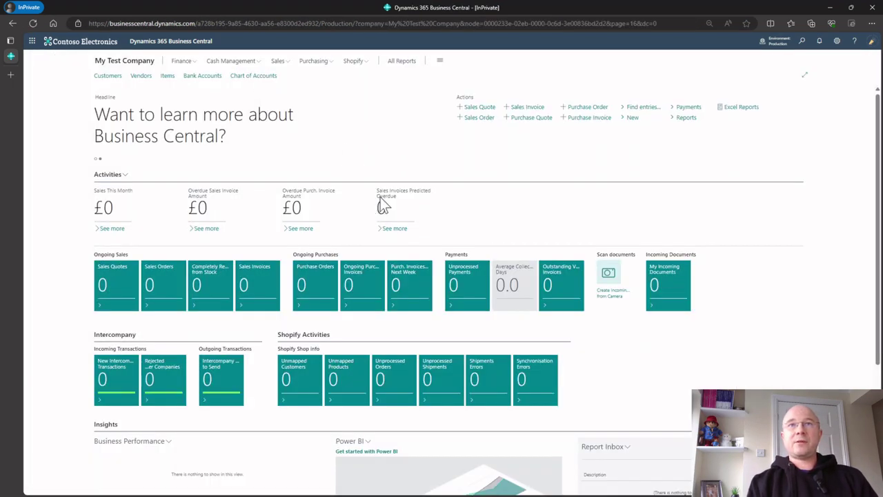
# - Examine the accounts in the Chart of Accounts and return to the home page
pyautogui.scroll(-8, 276, 207)
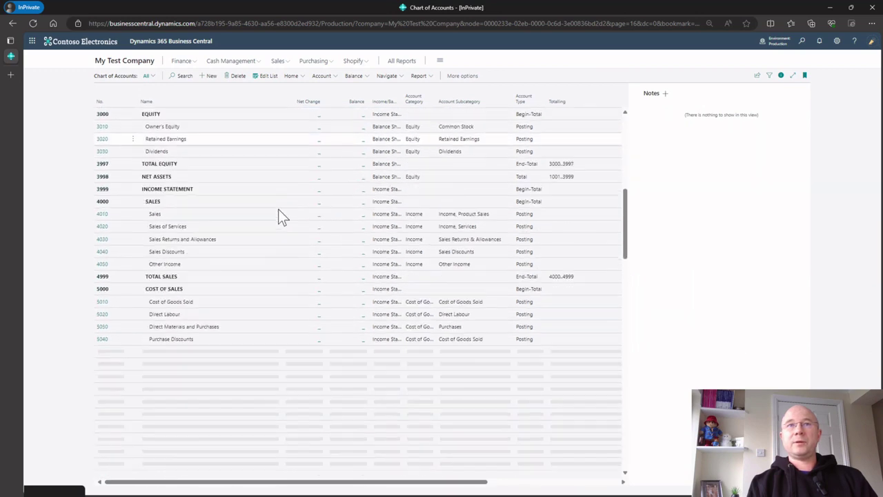
pyautogui.scroll(5, 156, 131)
pyautogui.click(141, 62)
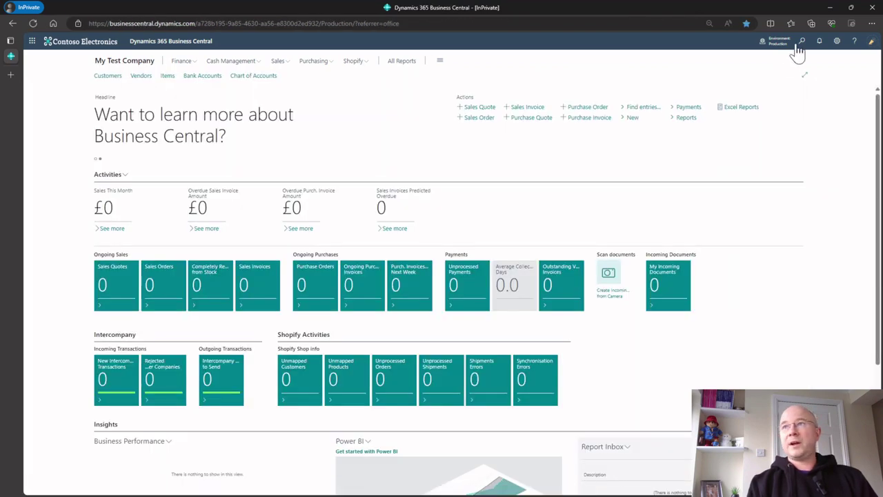
# - Find the General Posting Setup page, examine its account columns in the expanded view, and return to the home page
pyautogui.click(799, 43)
pyautogui.write('gen po i')
pyautogui.press('BackSpace')
pyautogui.write('se')
pyautogui.click(457, 110)
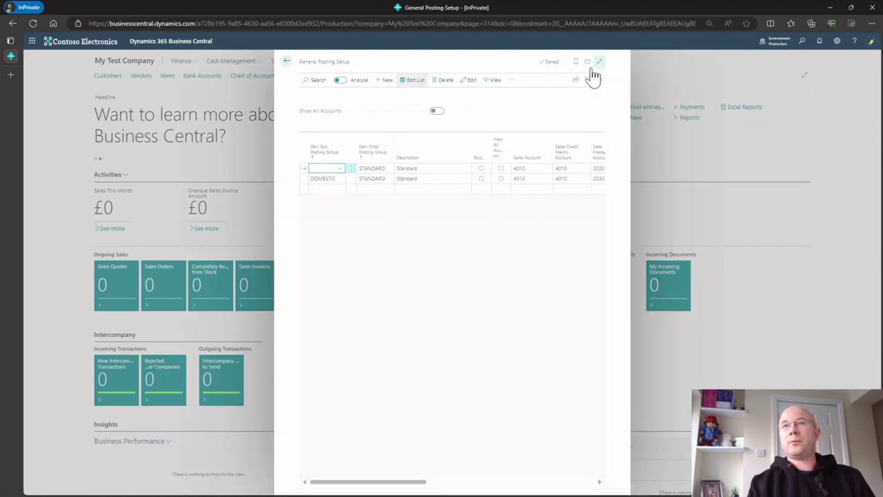
pyautogui.click(597, 63)
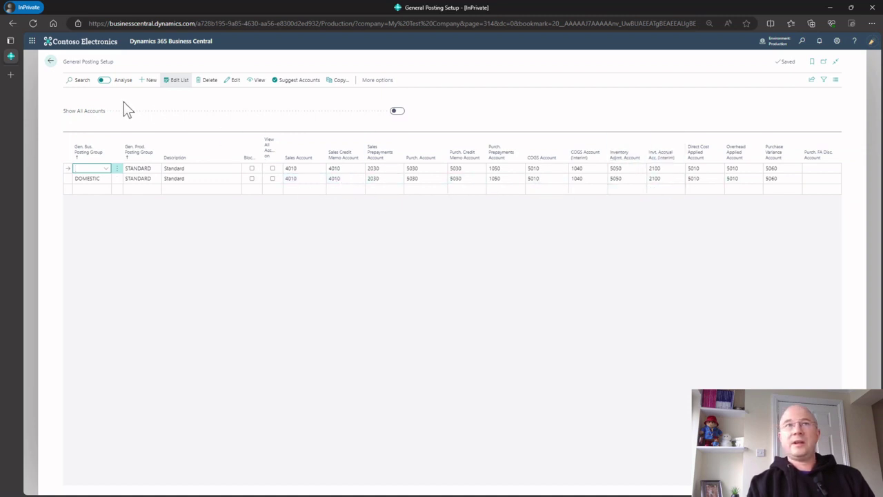
pyautogui.click(53, 62)
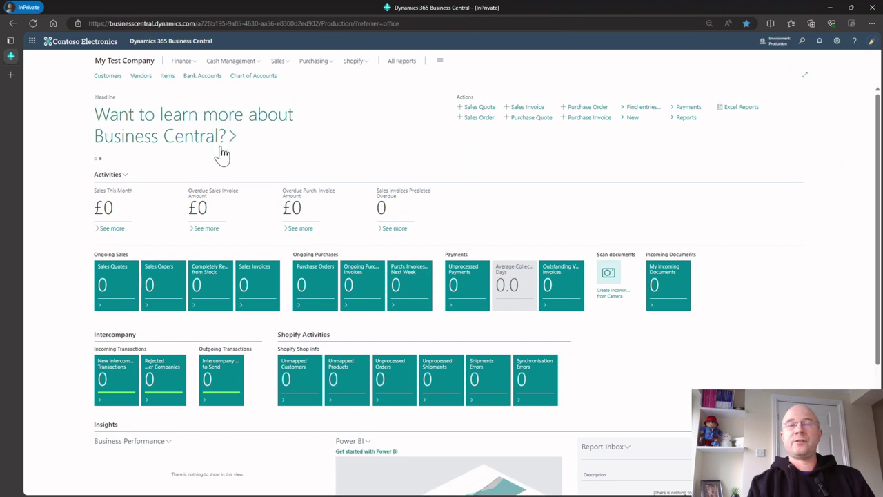
# - Open the Configuration Packages list and import the package file 4.SLPLSETUP.rapidstart
pyautogui.click(802, 41)
pyautogui.write('congi')
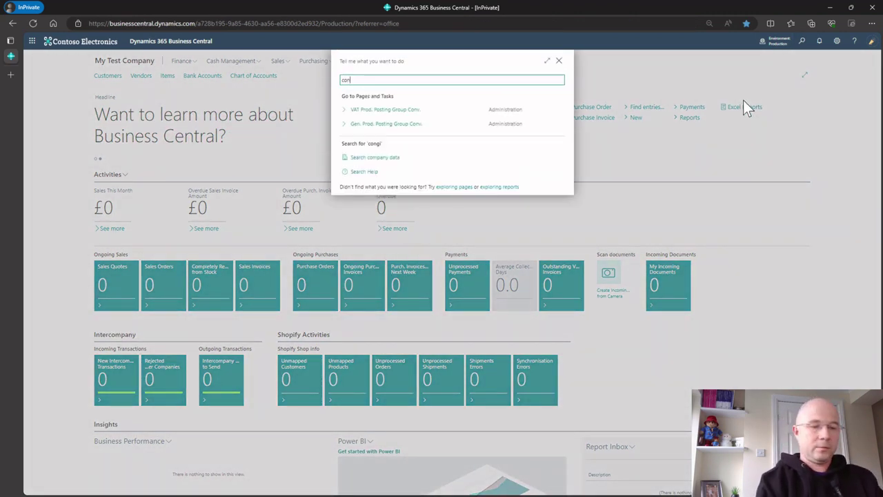
pyautogui.press('BackSpace')
pyautogui.press('BackSpace')
pyautogui.write('fig pac')
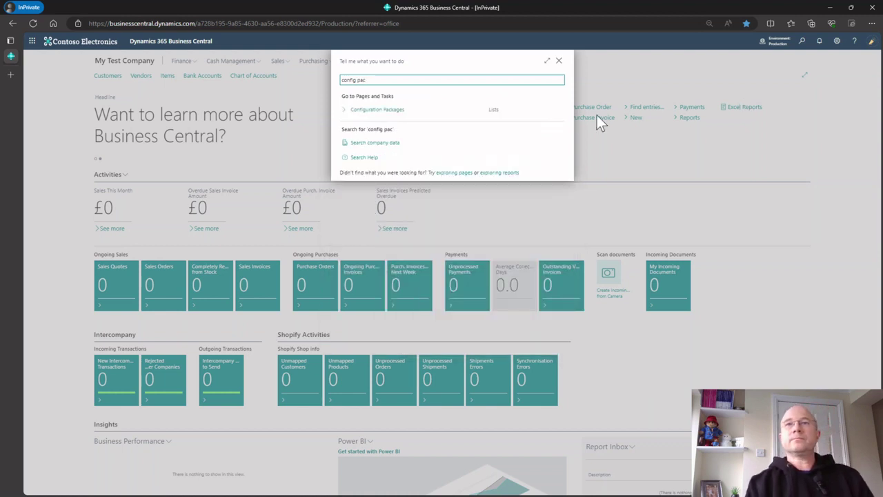
pyautogui.click(461, 112)
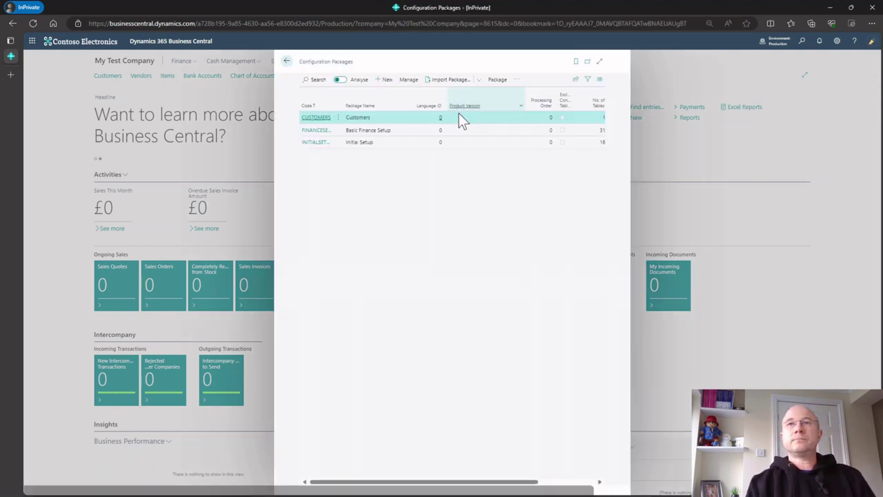
pyautogui.click(435, 80)
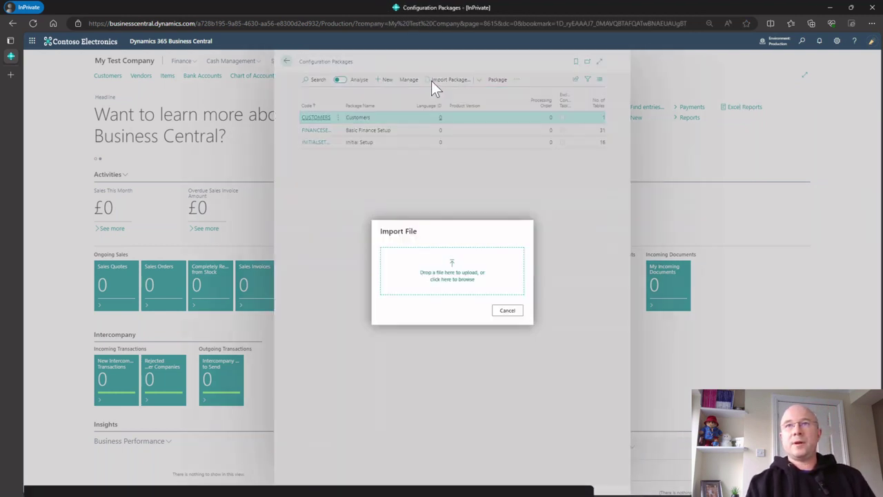
pyautogui.click(449, 263)
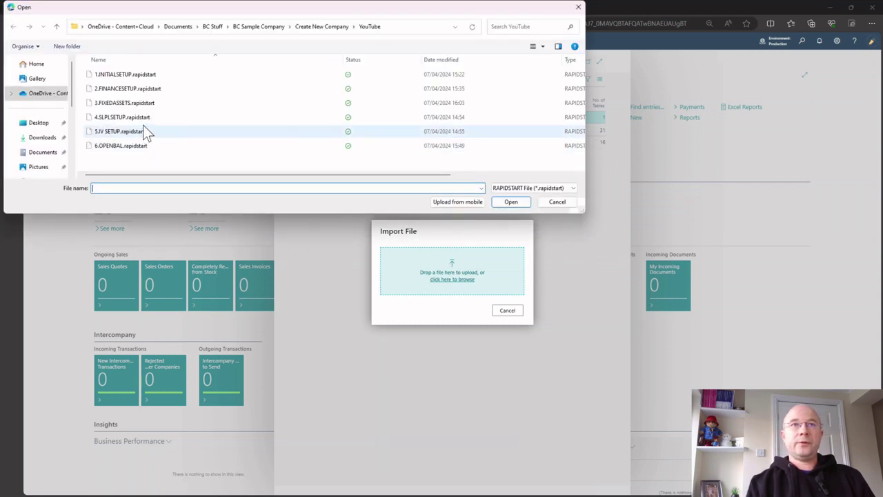
pyautogui.click(143, 117)
pyautogui.click(510, 201)
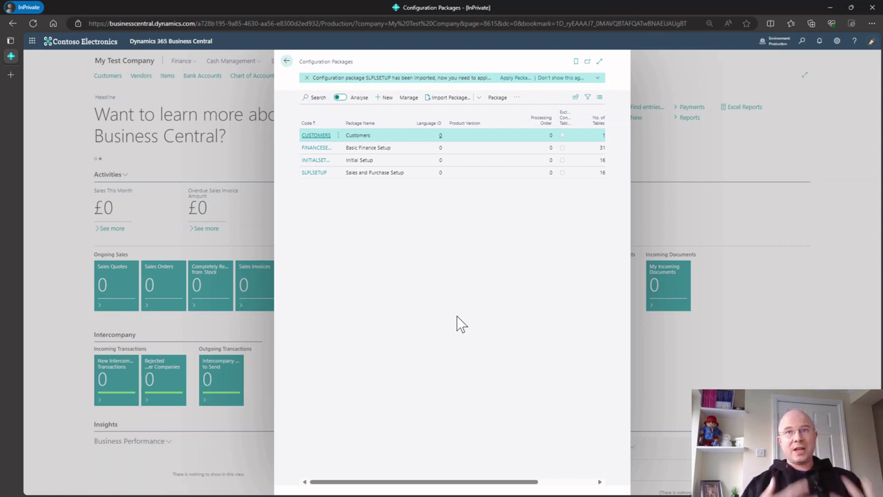
# - Open the SLPLSETUP package card, examine its posting group and setup tables, and view the Customer package records, closing them without changes
pyautogui.click(315, 173)
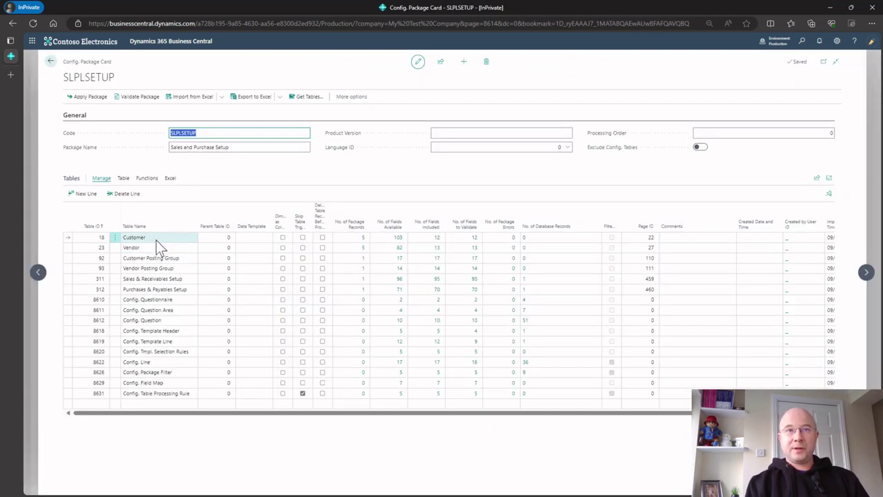
pyautogui.click(157, 259)
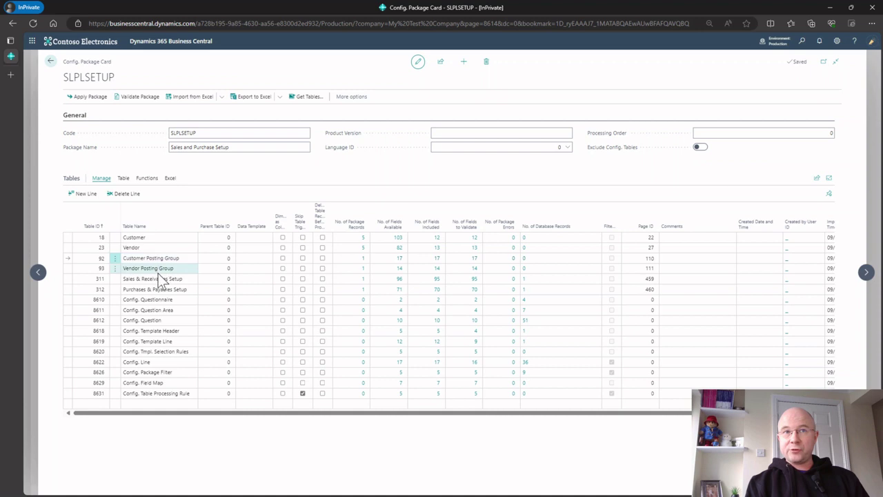
pyautogui.click(158, 278)
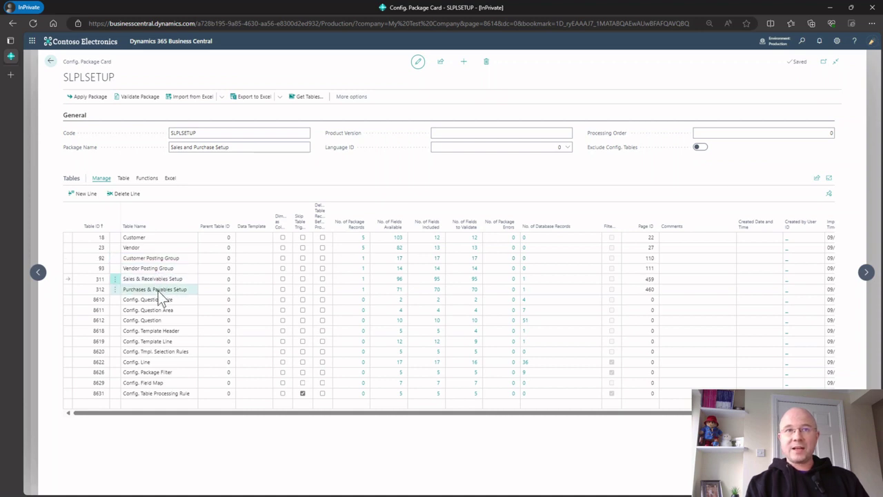
pyautogui.click(150, 237)
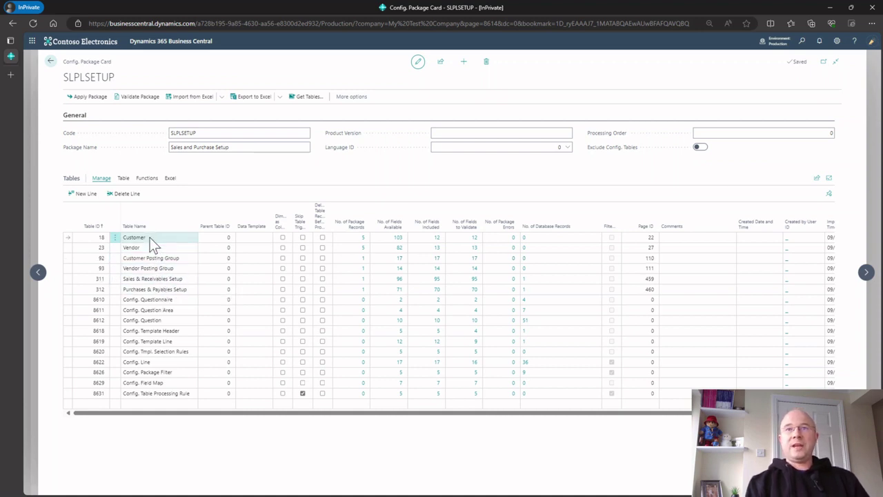
pyautogui.click(350, 238)
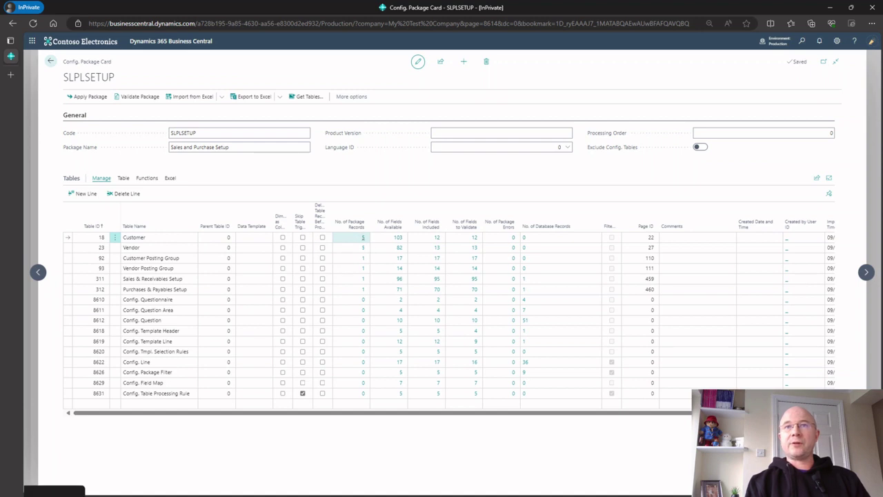
pyautogui.click(363, 238)
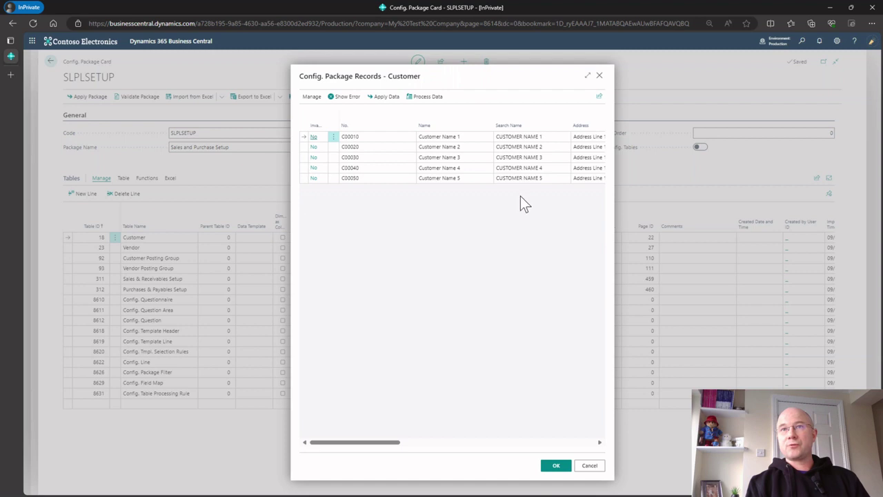
pyautogui.click(588, 466)
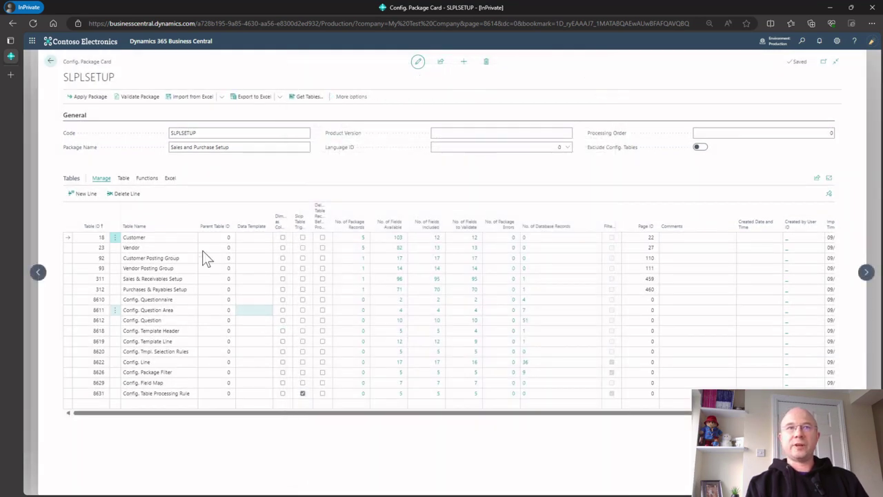
# - Apply the SLPLSETUP package to the company's data, confirm the messages, and return to the home page
pyautogui.click(87, 97)
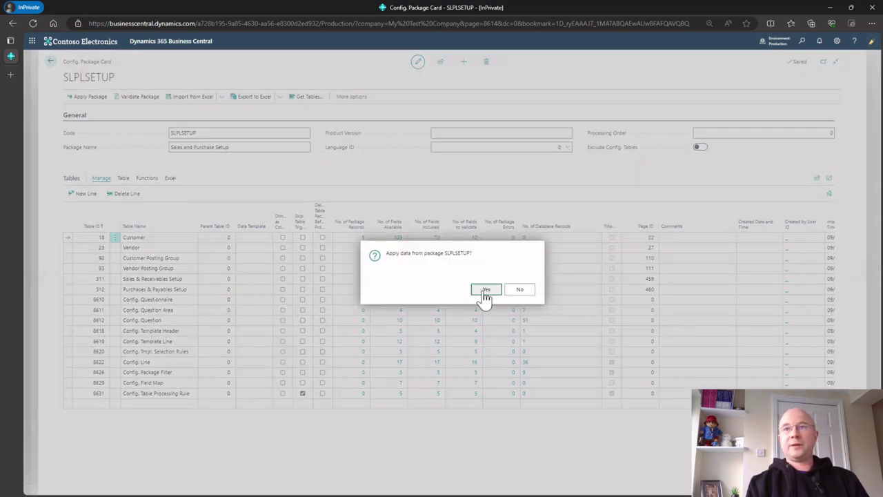
pyautogui.click(483, 292)
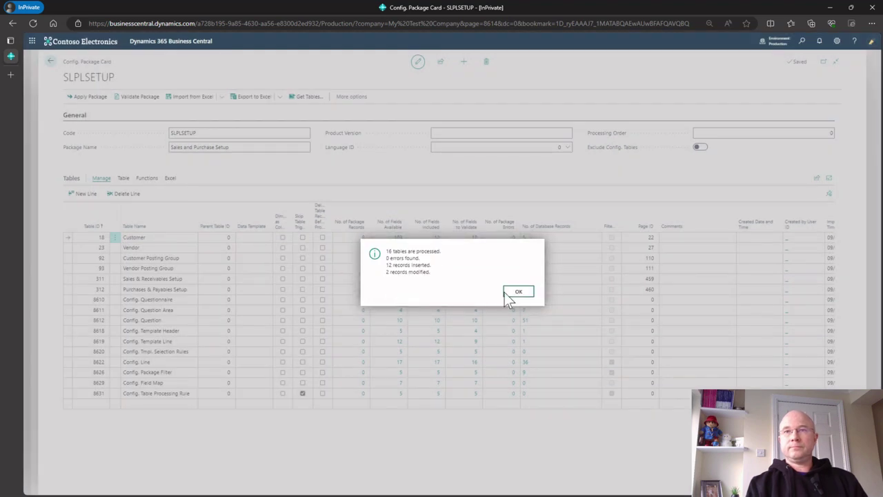
pyautogui.click(519, 293)
pyautogui.click(52, 61)
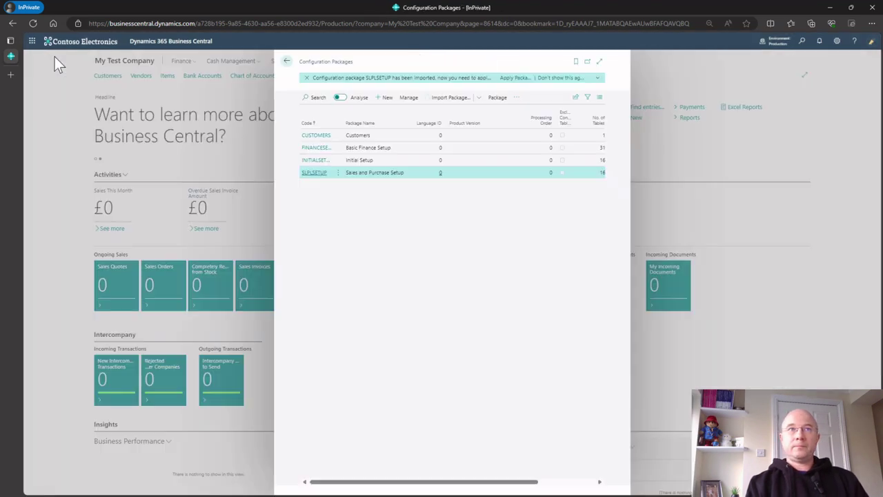
pyautogui.click(287, 61)
# - Check the Customers list and its Excel sharing options, then open the Vendors list to check the vendors
pyautogui.click(109, 76)
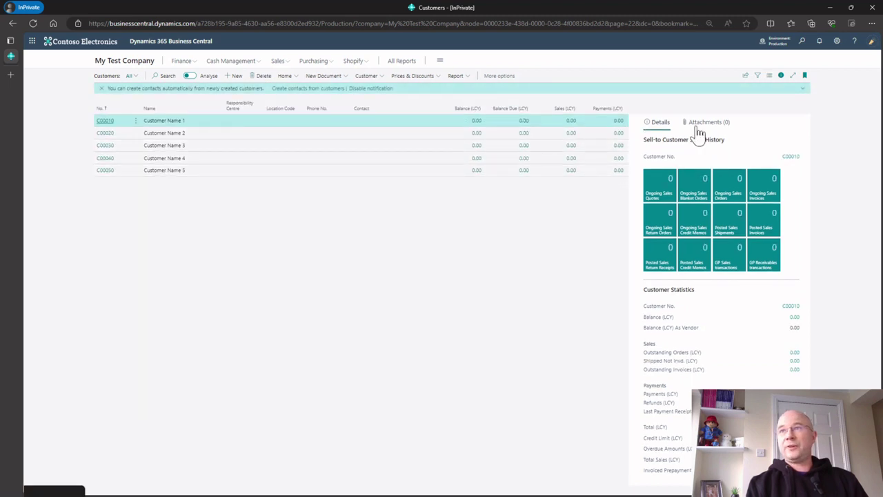
pyautogui.click(744, 76)
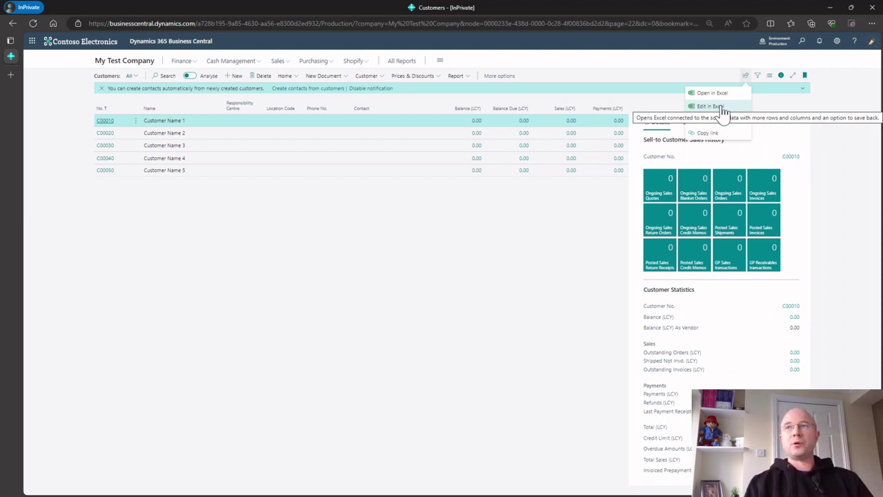
pyautogui.click(406, 255)
pyautogui.click(143, 64)
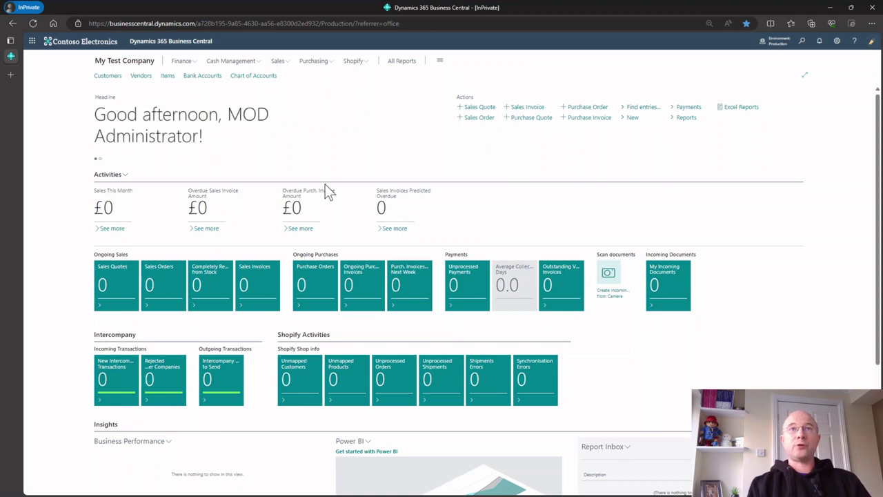
pyautogui.click(142, 76)
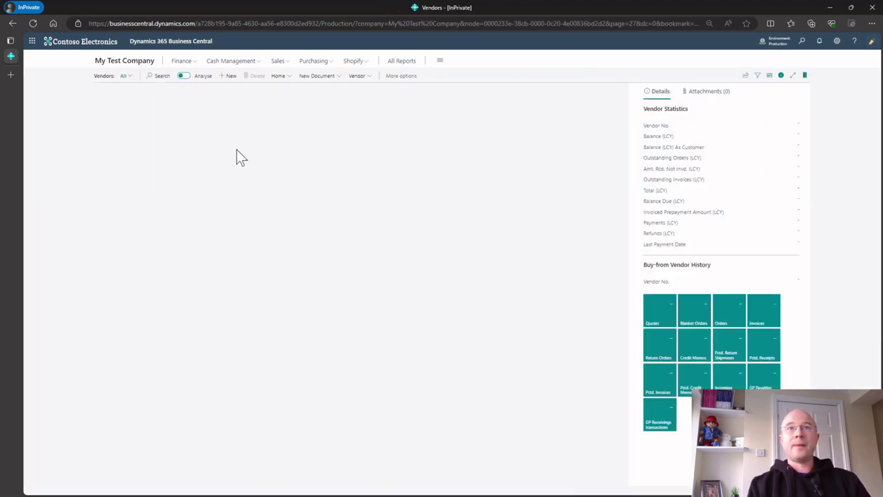
# - Import the package file 5.IV SETUP.rapidstart into the Configuration Packages list and open the IV SETUP package card
pyautogui.click(800, 43)
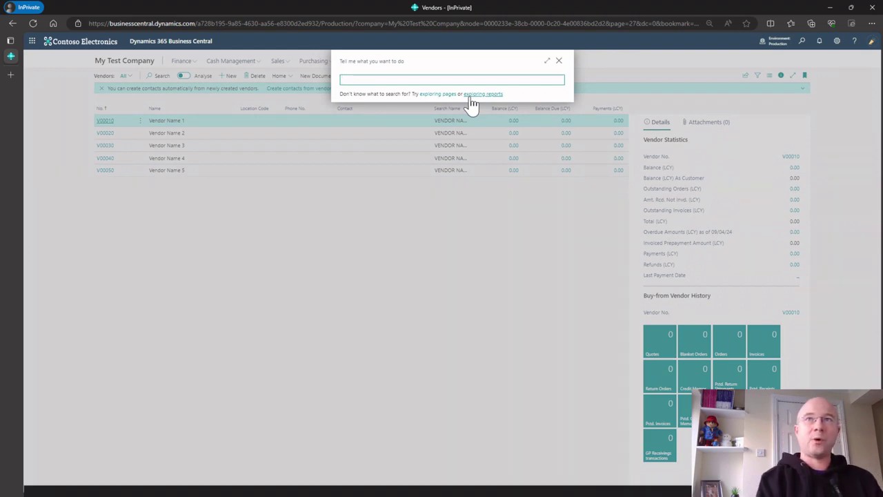
pyautogui.click(471, 97)
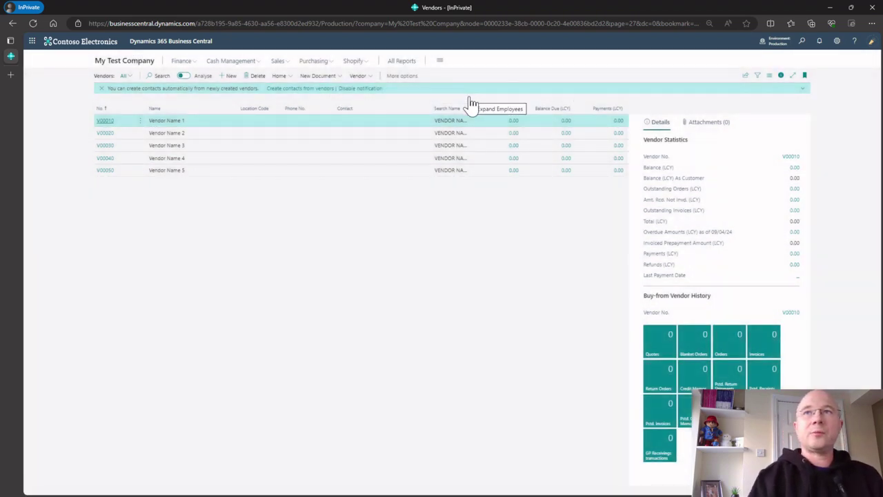
pyautogui.click(802, 43)
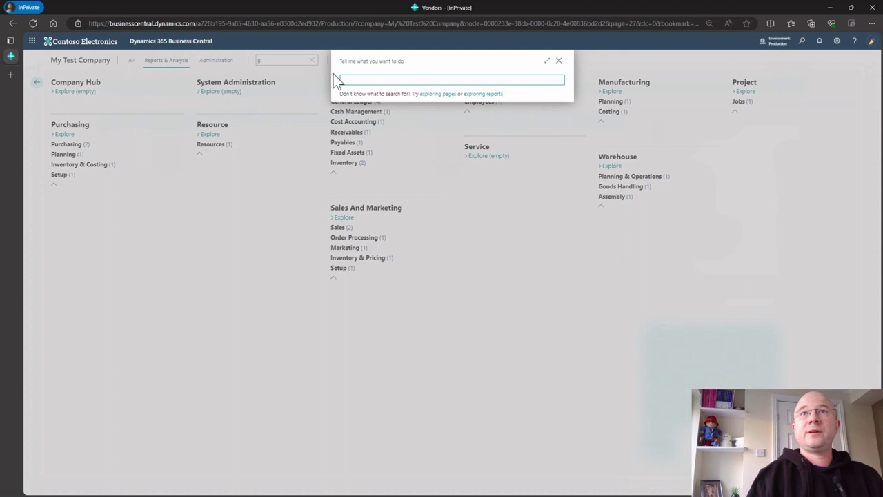
pyautogui.write('config pac')
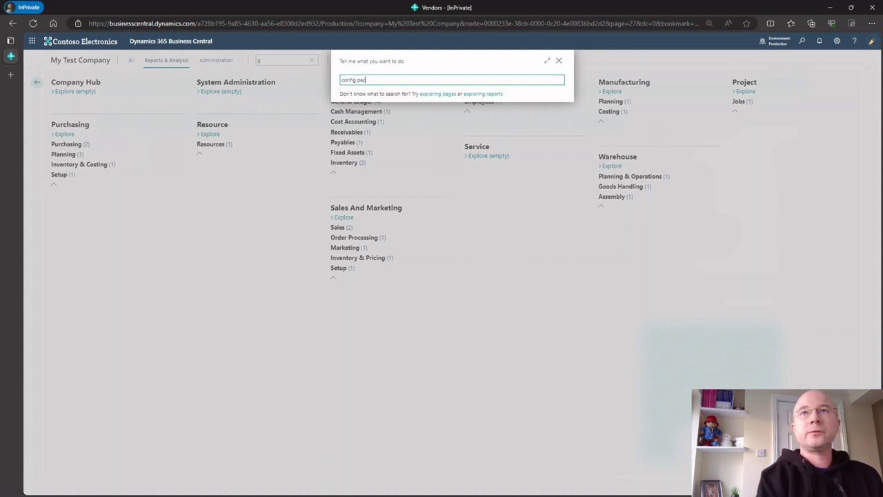
pyautogui.click(390, 112)
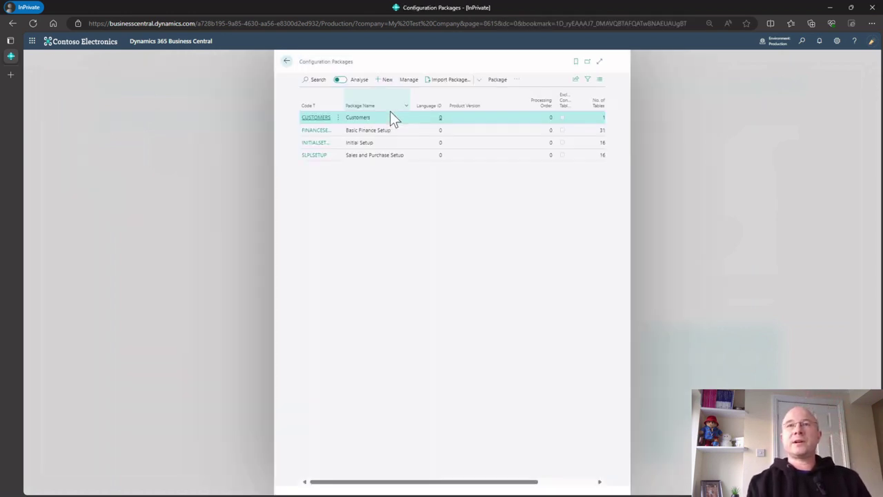
pyautogui.click(442, 80)
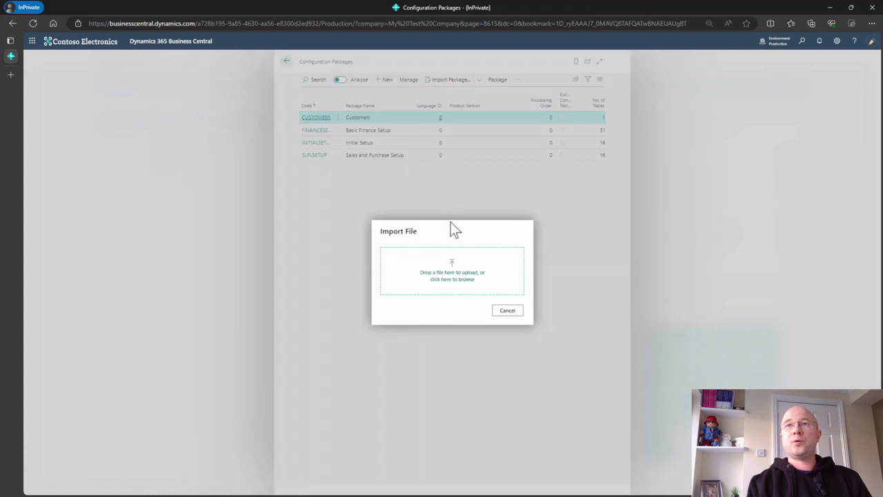
pyautogui.click(454, 263)
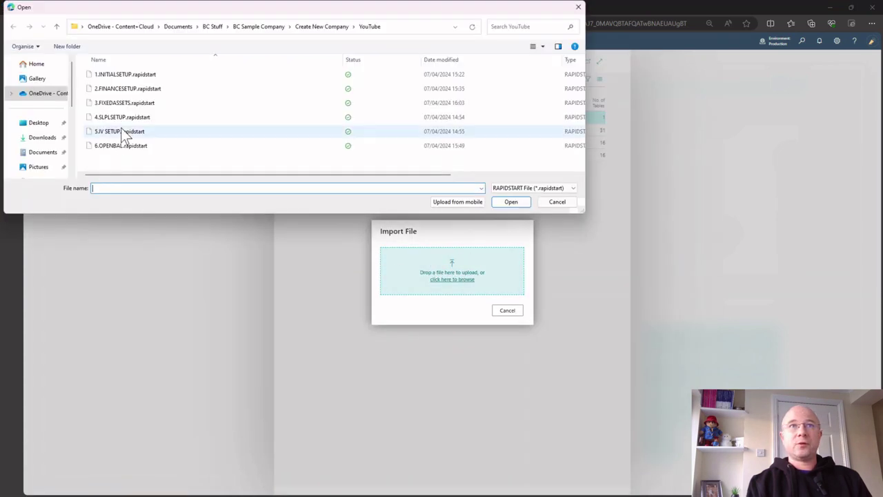
pyautogui.click(123, 132)
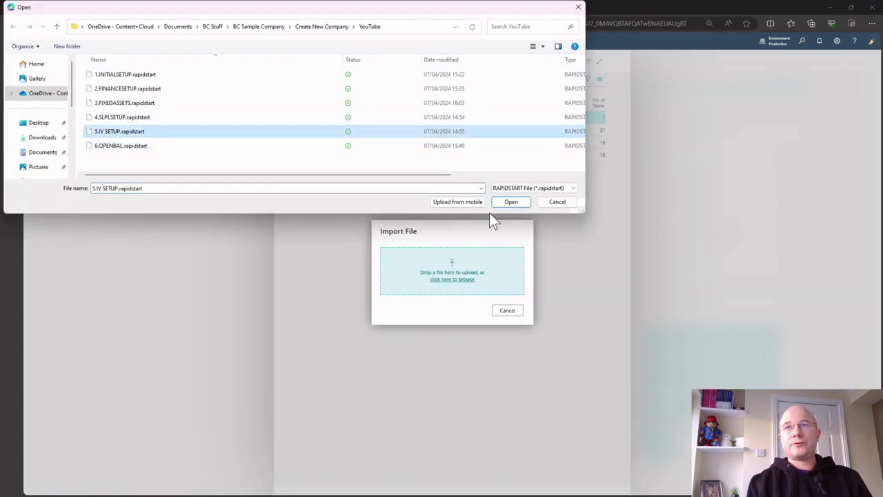
pyautogui.click(514, 204)
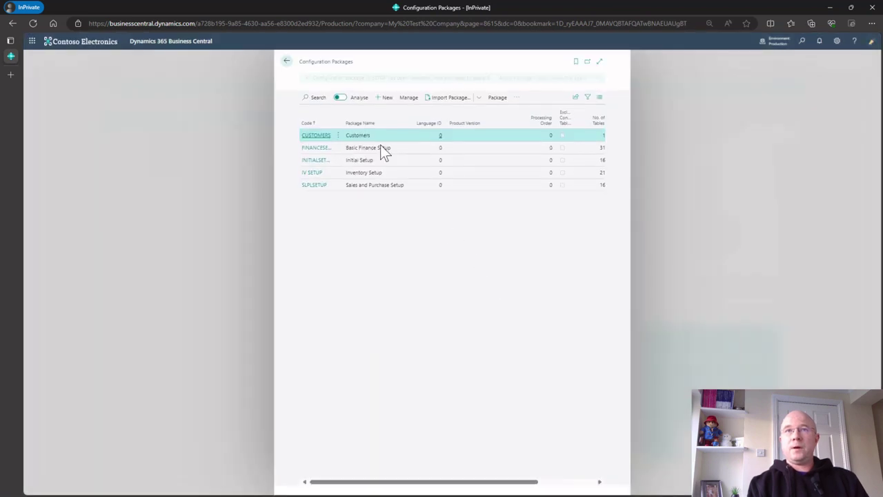
pyautogui.click(308, 173)
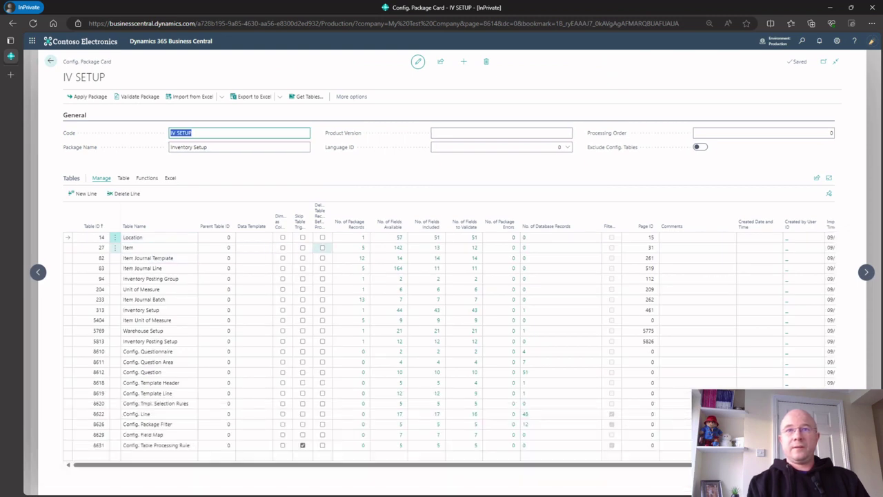
# - View the Item package records of the IV SETUP package, close them without changes and return to the Configuration Packages list
pyautogui.click(364, 247)
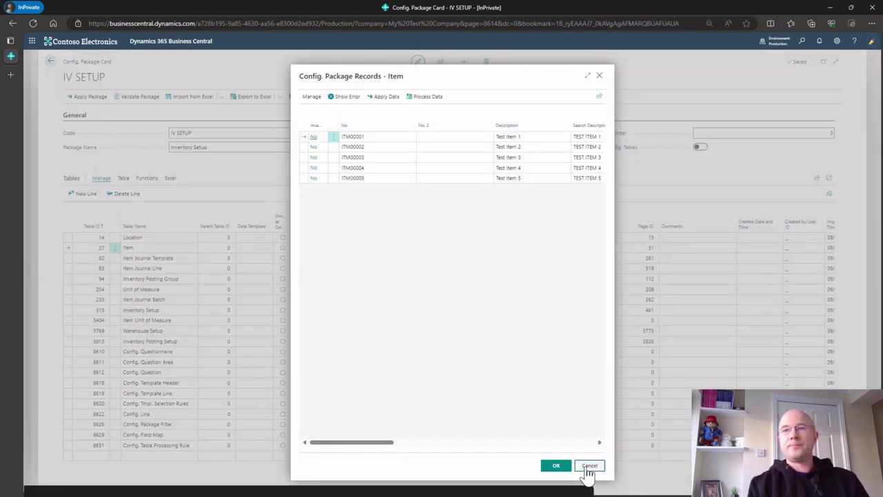
pyautogui.click(589, 466)
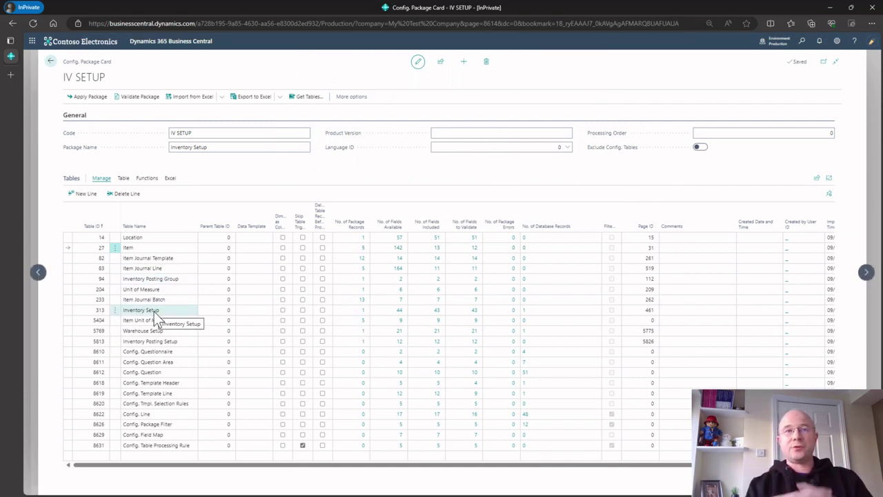
pyautogui.click(51, 62)
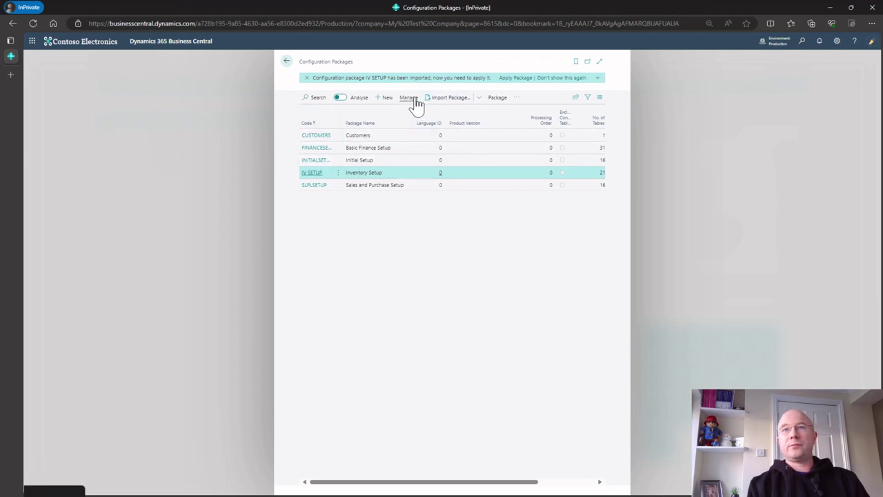
# - Apply the IV SETUP package to the company's data, confirm the messages, and close the Configuration Packages list
pyautogui.click(496, 98)
pyautogui.click(323, 114)
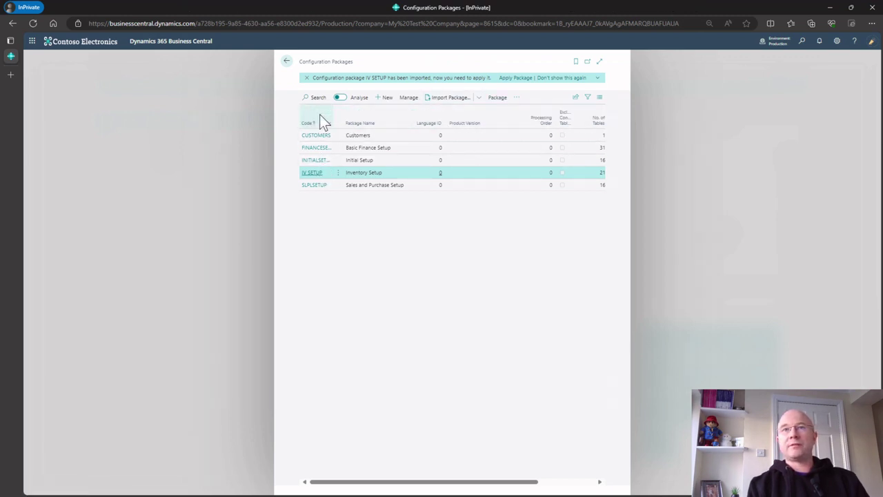
pyautogui.click(486, 292)
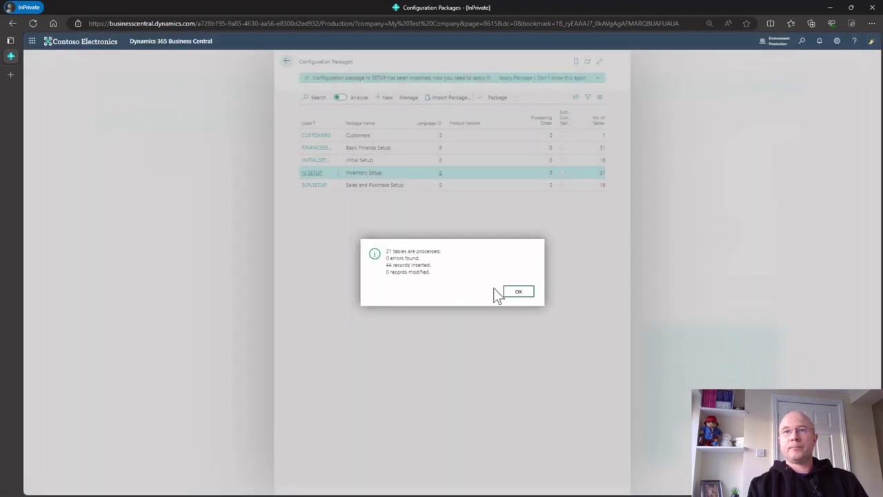
pyautogui.click(507, 291)
pyautogui.click(287, 61)
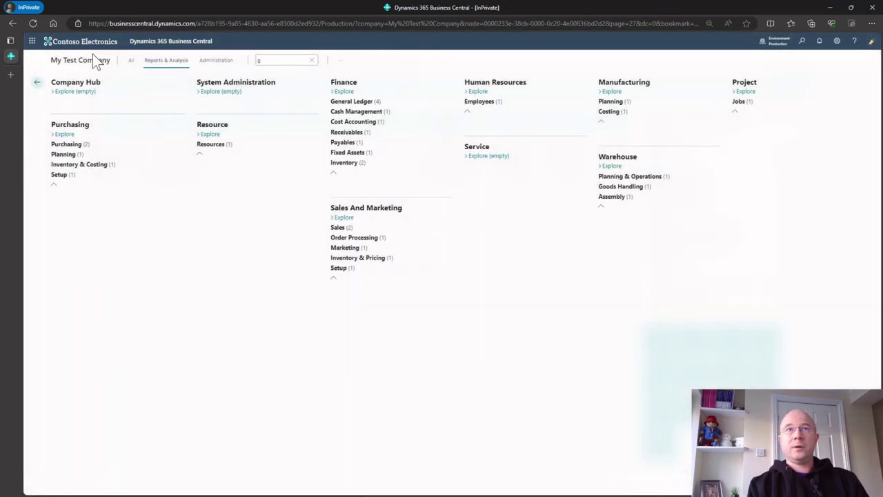
# - Open the Items list from the home page to check the items and the list's sharing options, and return home
pyautogui.click(92, 63)
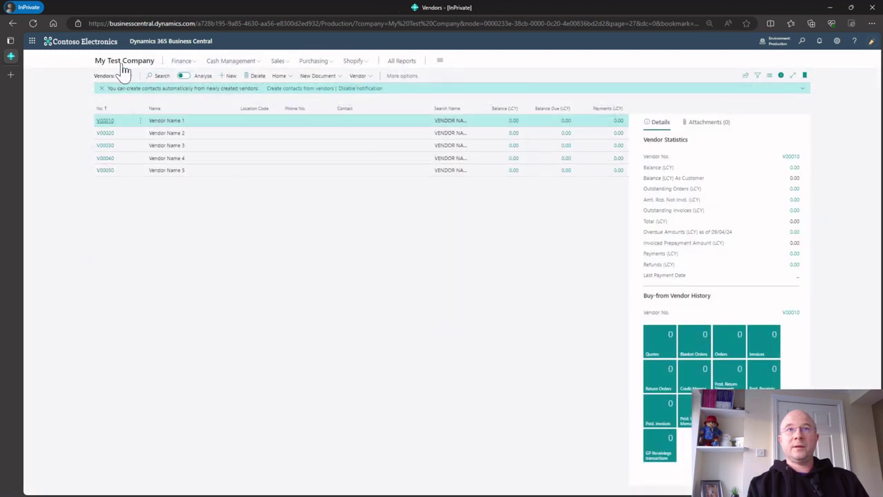
pyautogui.click(122, 64)
pyautogui.click(167, 75)
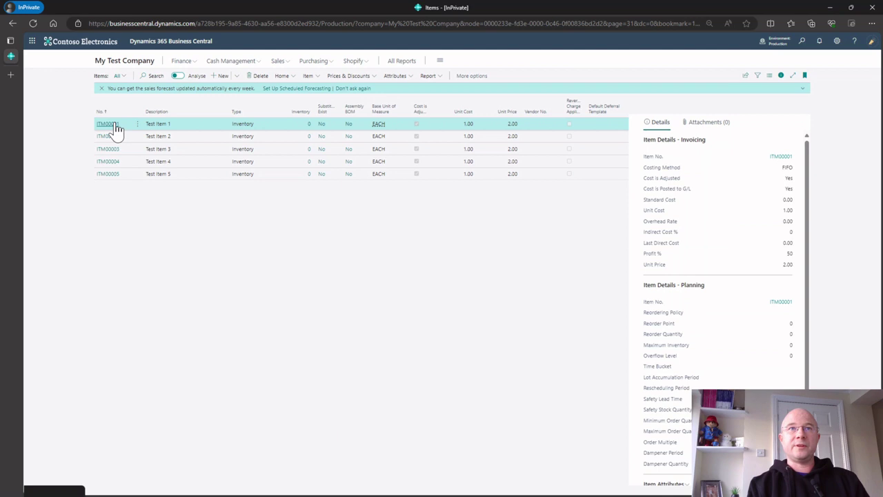
pyautogui.click(746, 82)
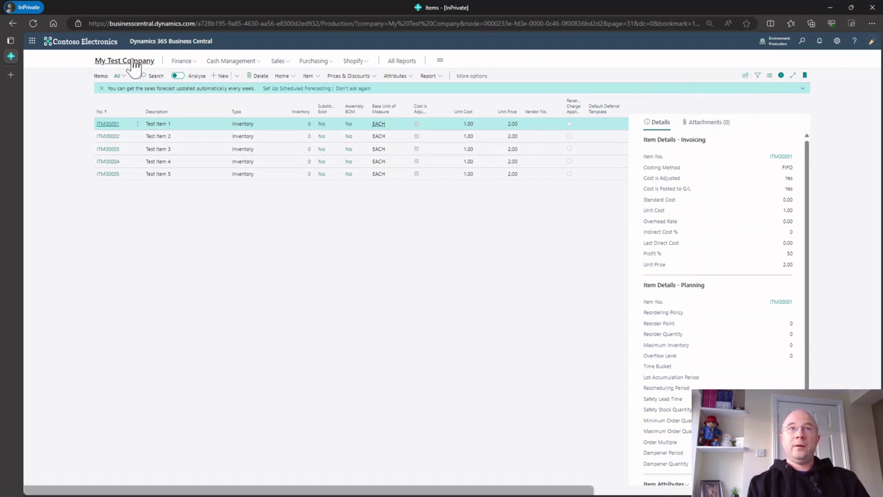
pyautogui.click(133, 64)
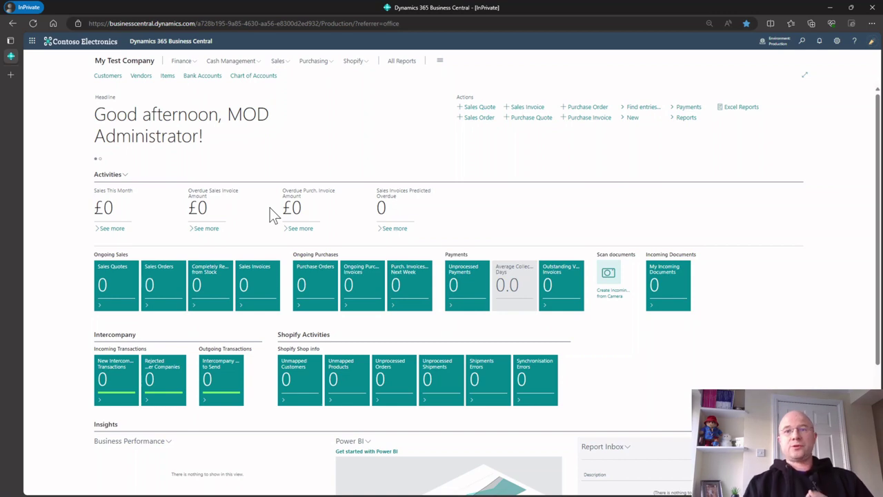
# - Open the Chart of Accounts, check its Excel sharing options, and return to the home page
pyautogui.click(255, 76)
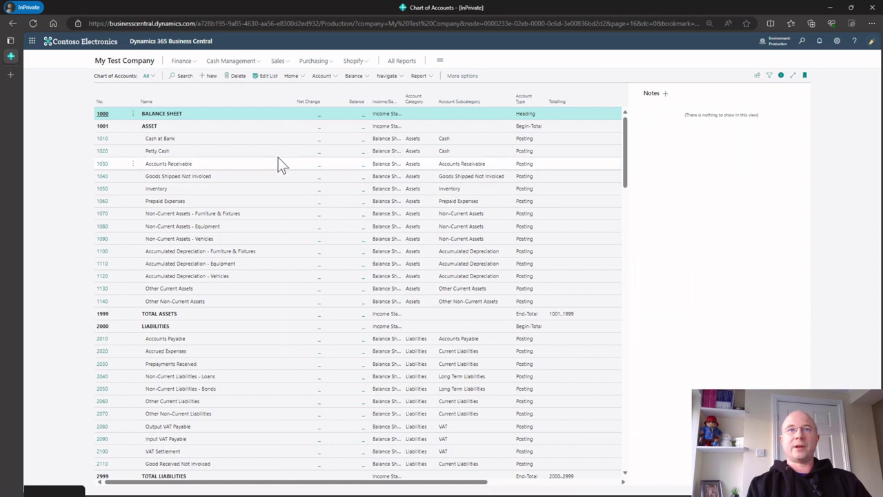
pyautogui.click(756, 76)
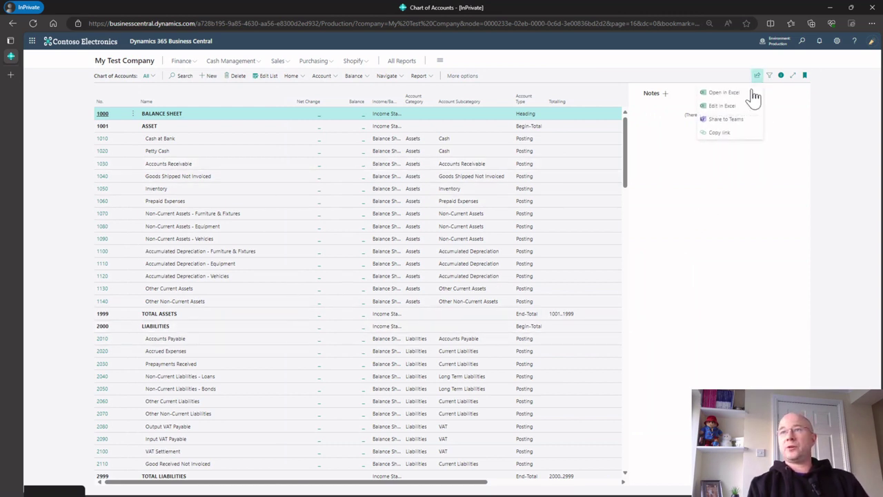
pyautogui.click(556, 67)
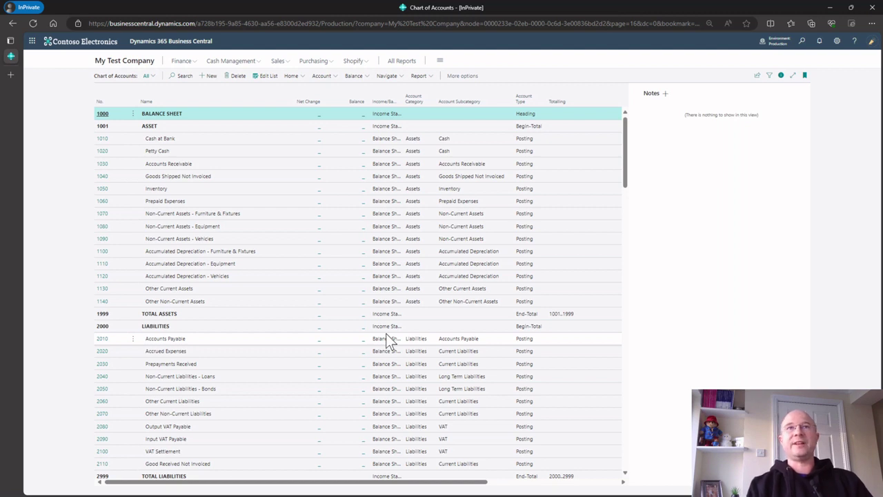
pyautogui.click(108, 62)
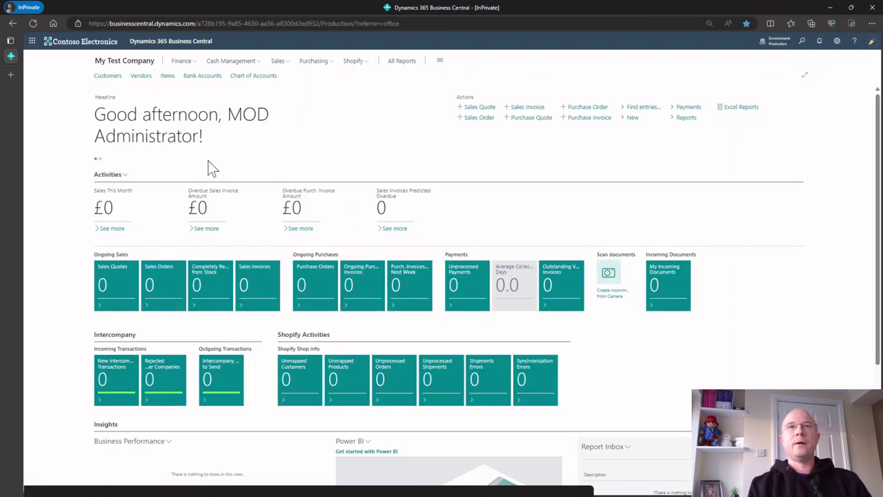
# - Search for "config", open the Configuration Packages list, and import the Opening Balances package file (OPENBAL)
pyautogui.click(802, 42)
pyautogui.write('config')
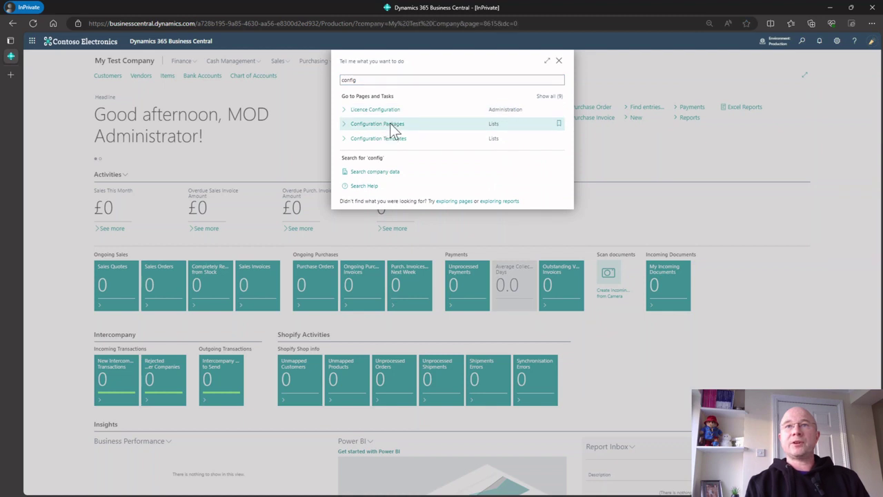
pyautogui.click(389, 125)
pyautogui.click(444, 80)
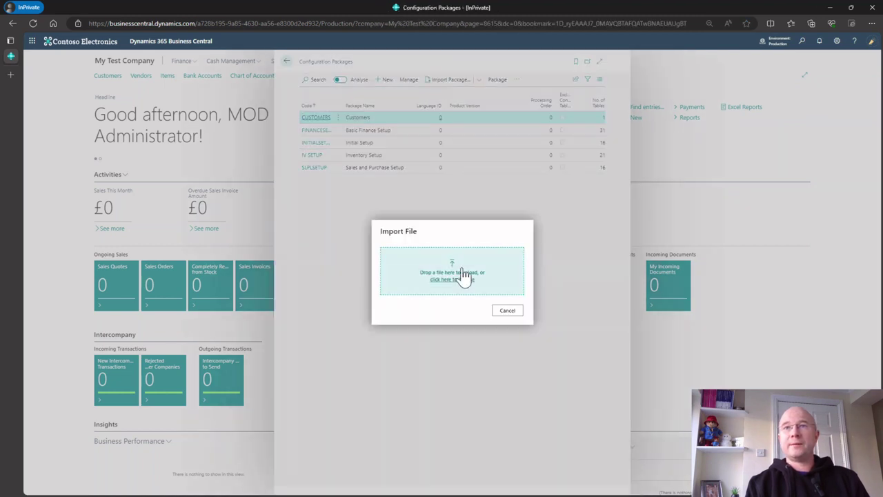
pyautogui.click(430, 275)
pyautogui.doubleClick(139, 145)
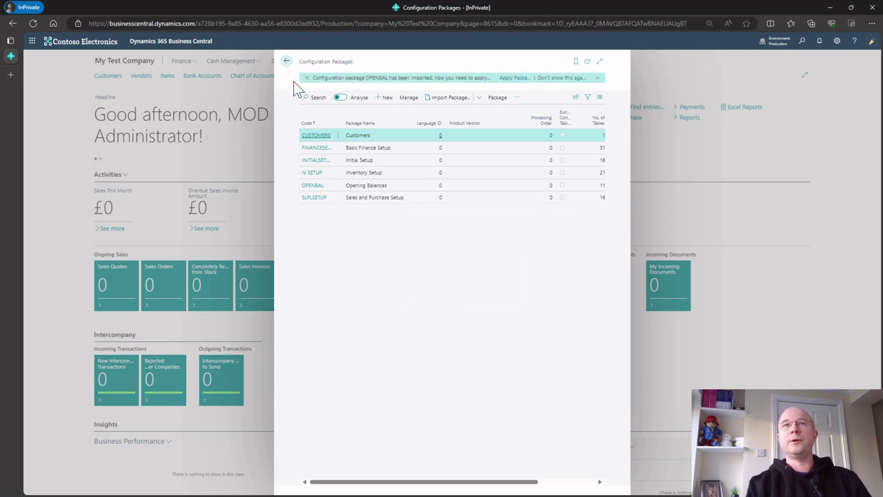
# - Open the OPENBAL package card and examine its Gen. Journal Line package records in the enlarged view, closing them without changes
pyautogui.click(312, 185)
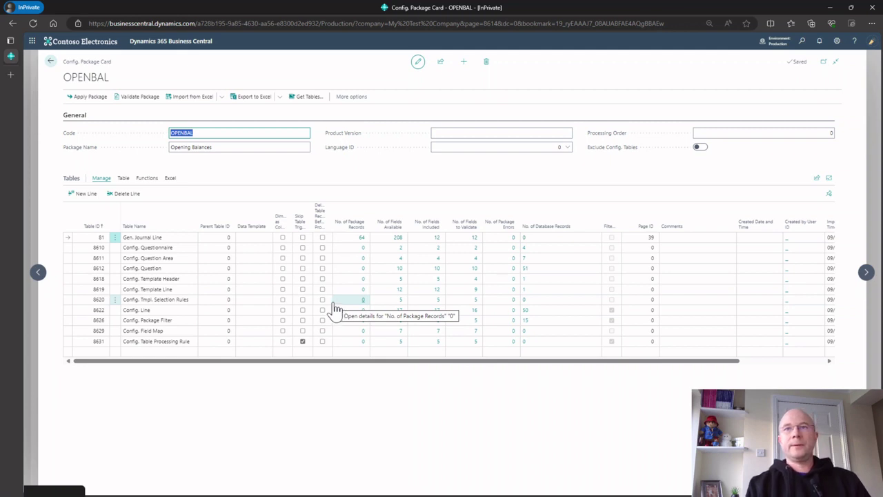
pyautogui.click(360, 238)
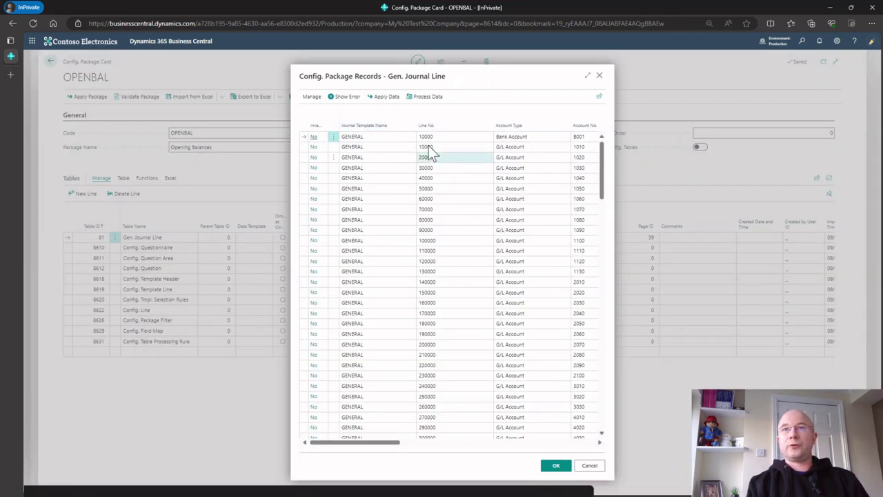
pyautogui.click(587, 76)
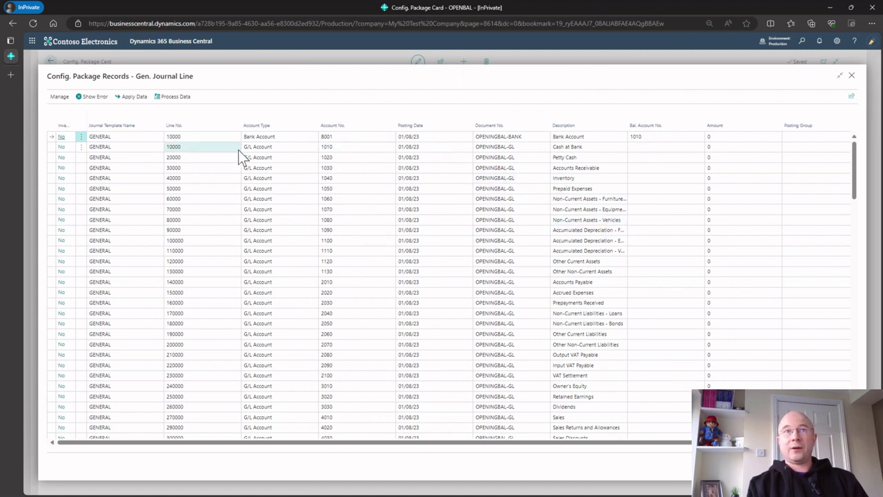
pyautogui.click(131, 137)
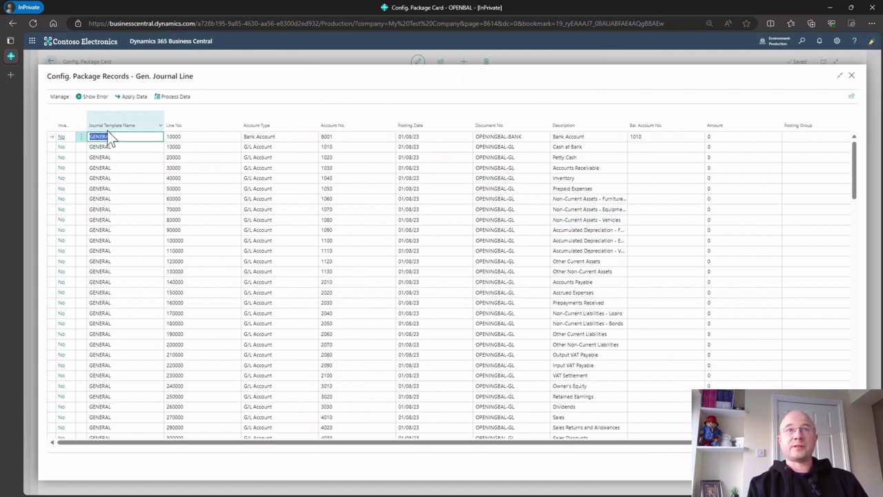
pyautogui.click(515, 150)
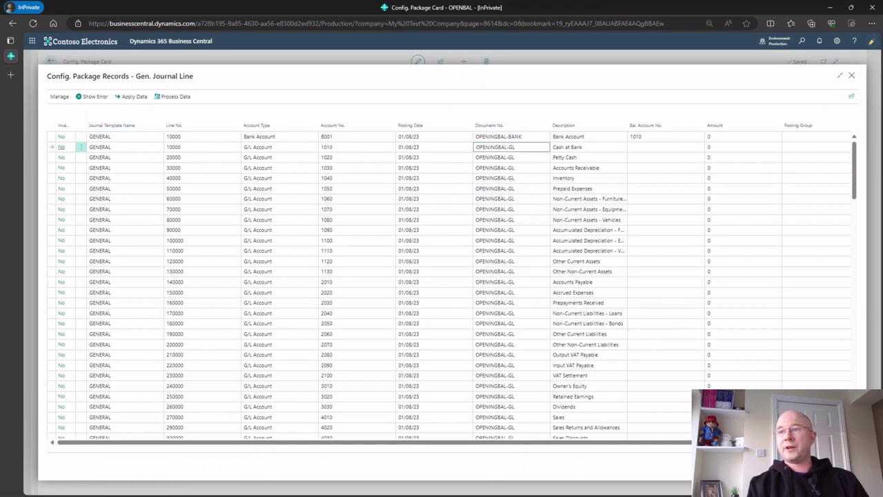
pyautogui.press('Escape')
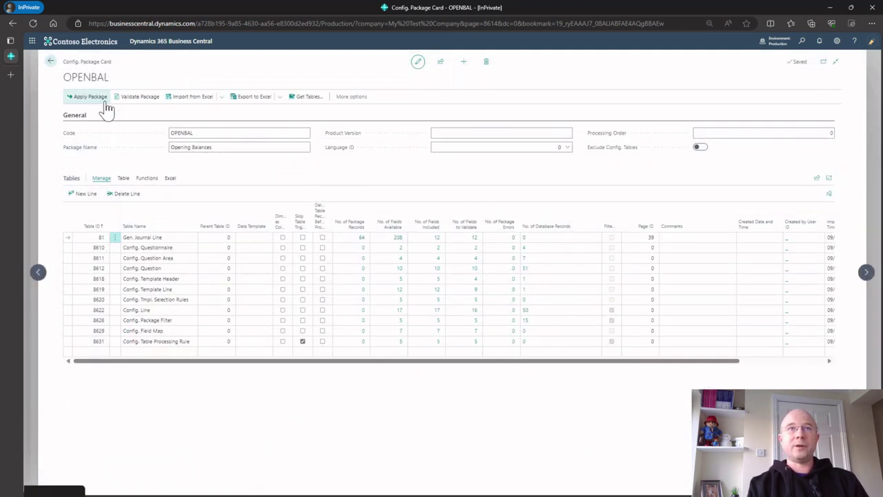
# - Apply the OPENBAL package to the company's data, confirm the messages, and return to the home page
pyautogui.click(99, 98)
pyautogui.click(495, 290)
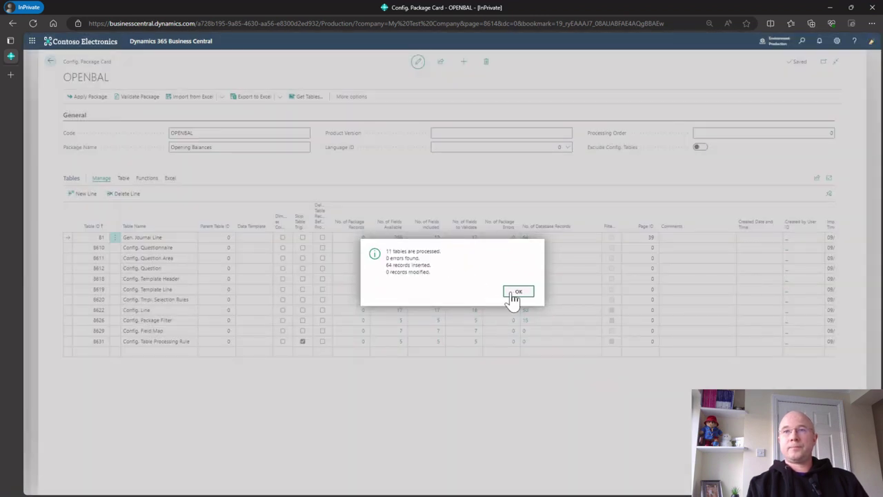
pyautogui.click(511, 294)
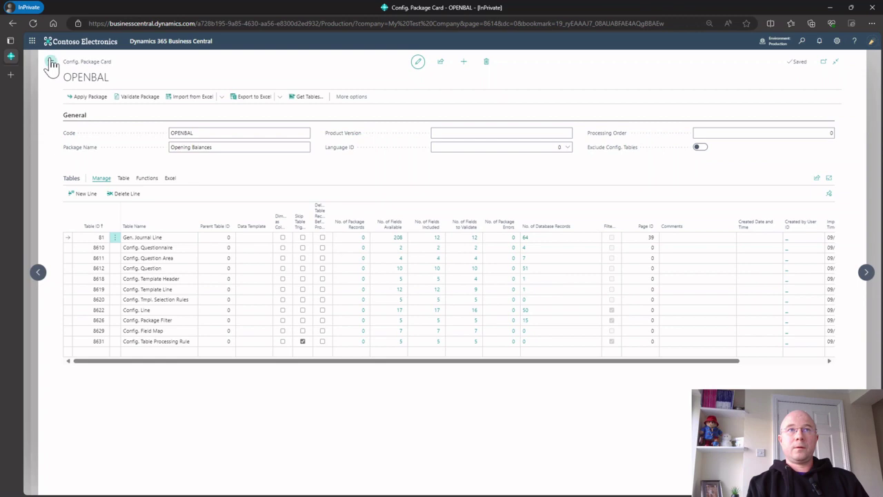
pyautogui.click(51, 63)
pyautogui.click(290, 61)
# - Search for "gen jou", open General Journals, and select the OPENBAL-GL batch to check its opening balance lines
pyautogui.click(802, 41)
pyautogui.write('gen jou')
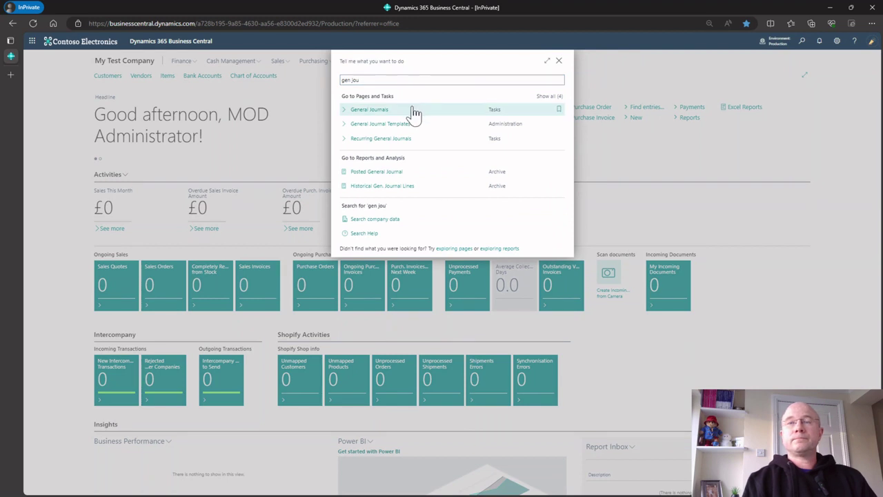
pyautogui.click(411, 112)
pyautogui.click(836, 90)
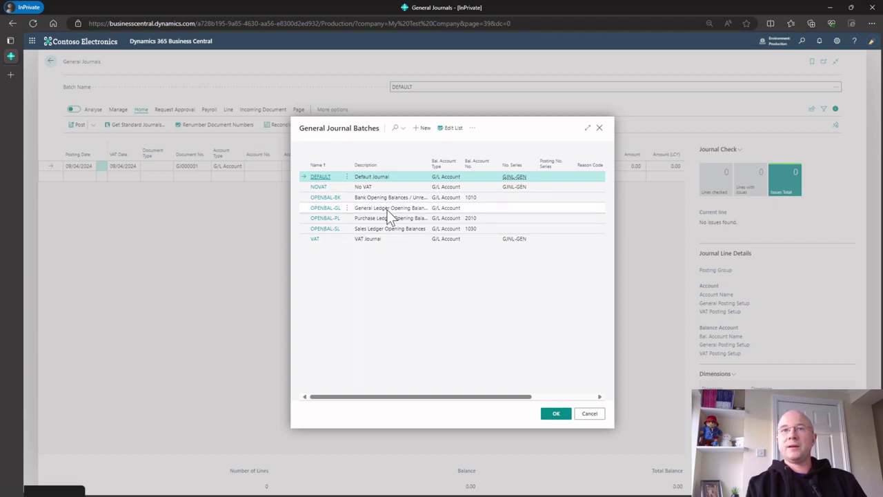
pyautogui.click(387, 210)
pyautogui.click(556, 414)
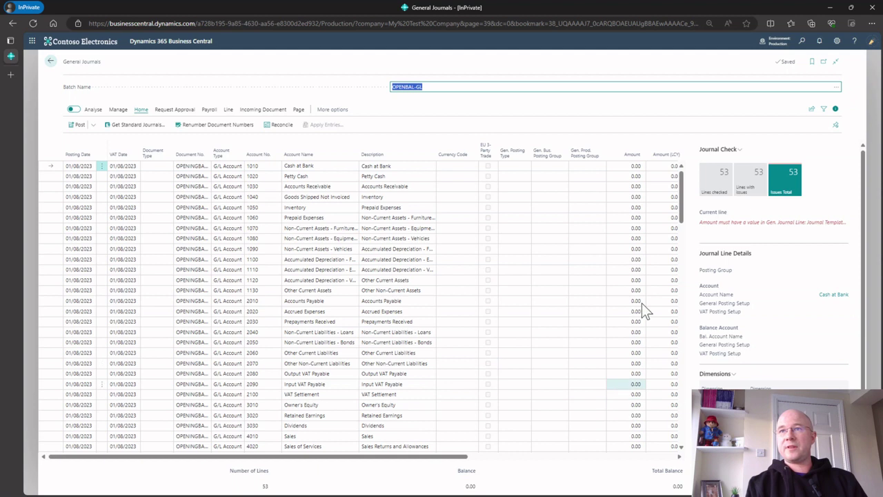
# - Check the sharing options for the OPENBAL-GL journal lines and return to the home page
pyautogui.click(812, 111)
pyautogui.click(598, 111)
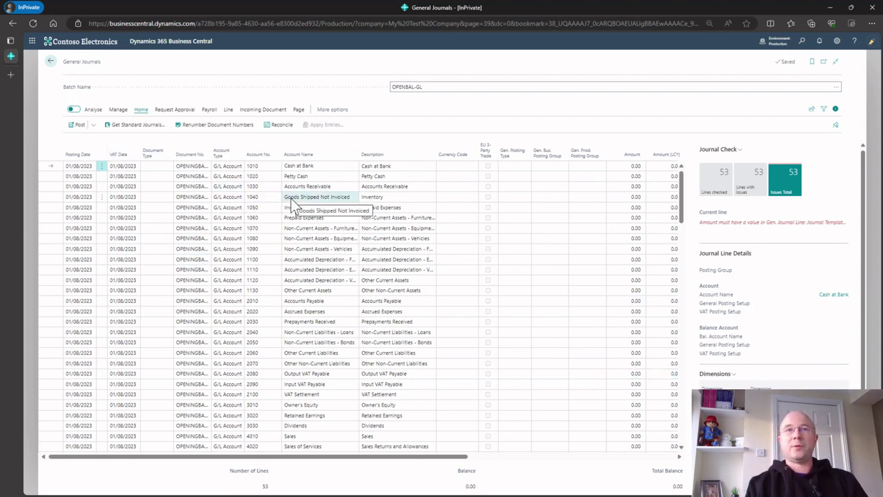
pyautogui.click(51, 61)
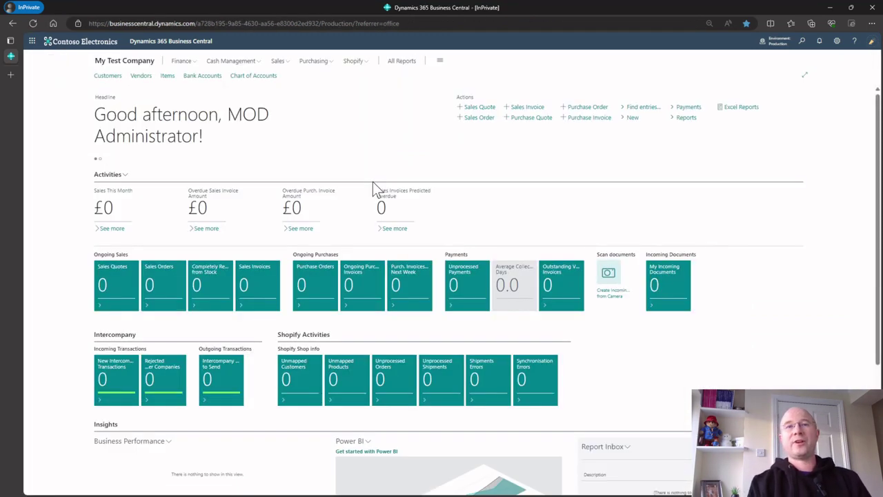
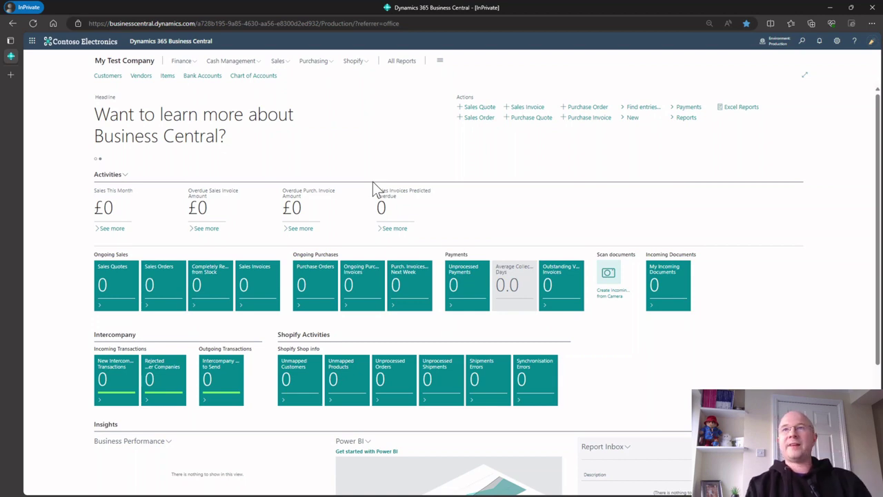
# - Search for "config", open the Configuration Packages list, and open the FINANCESETUP package card
pyautogui.click(802, 41)
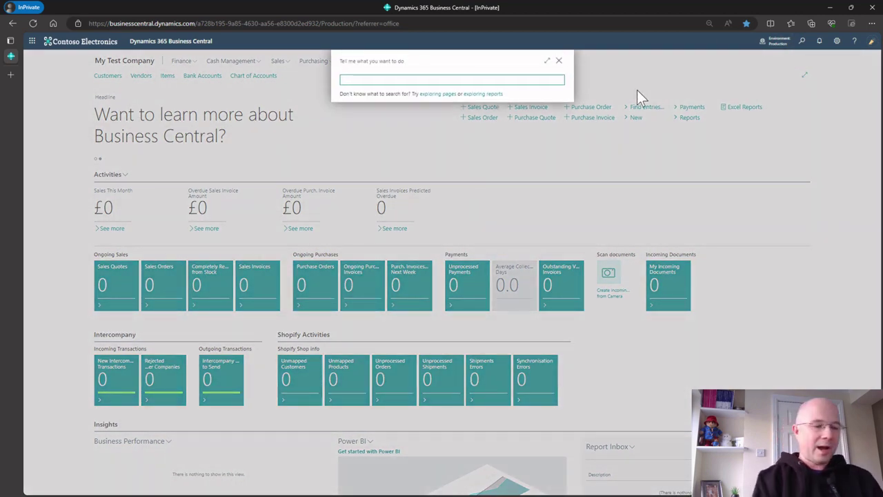
pyautogui.write('config')
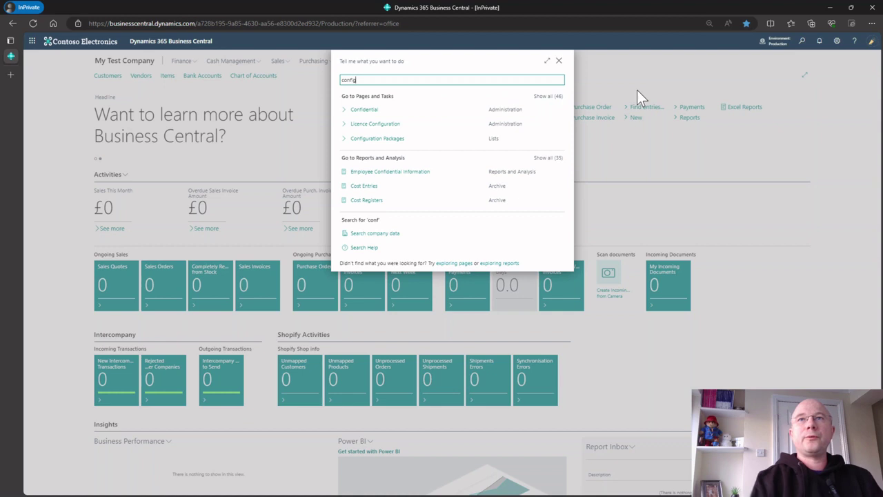
pyautogui.click(407, 128)
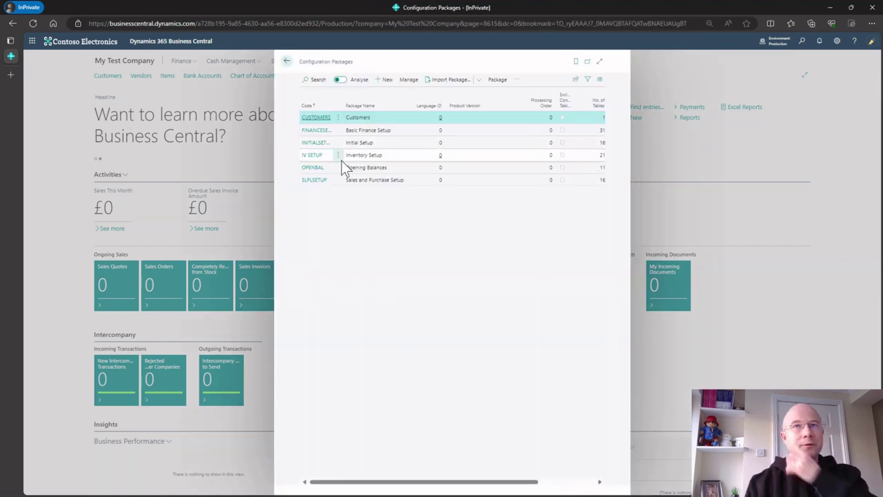
pyautogui.click(316, 132)
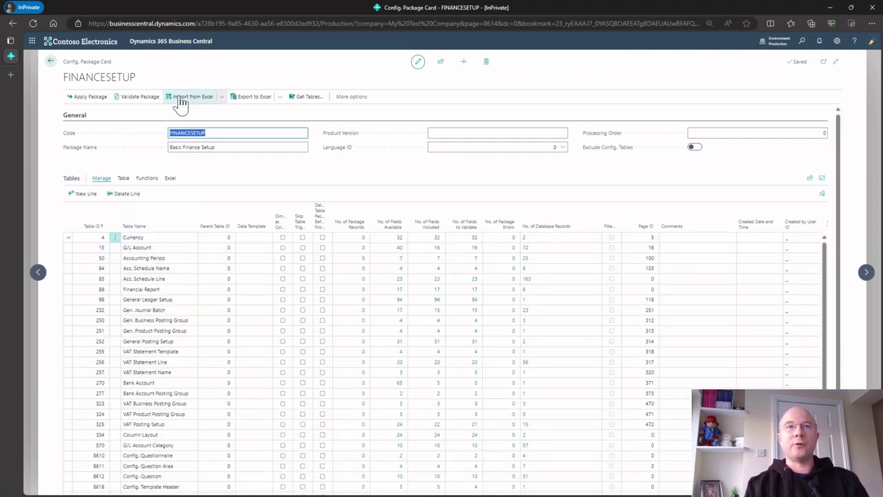
# - Examine the table-level functions and Excel options for the FINANCESETUP package's G/L Account table, and return to the home page
pyautogui.click(146, 178)
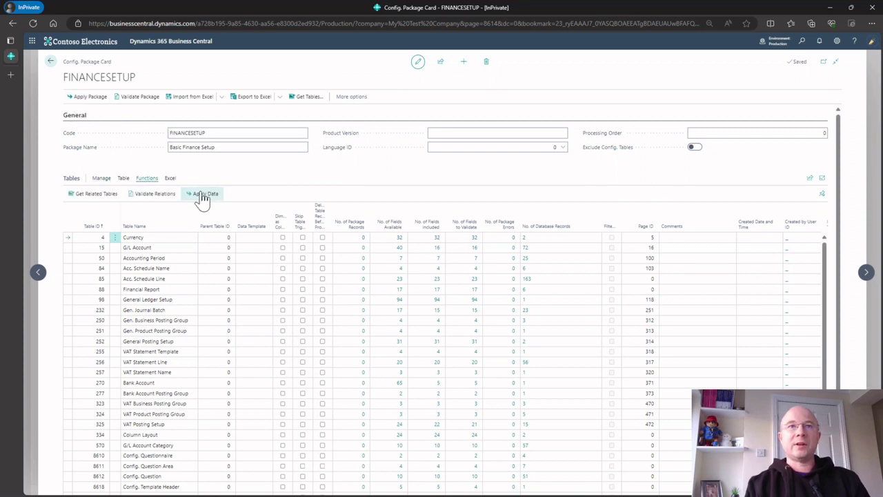
pyautogui.click(152, 259)
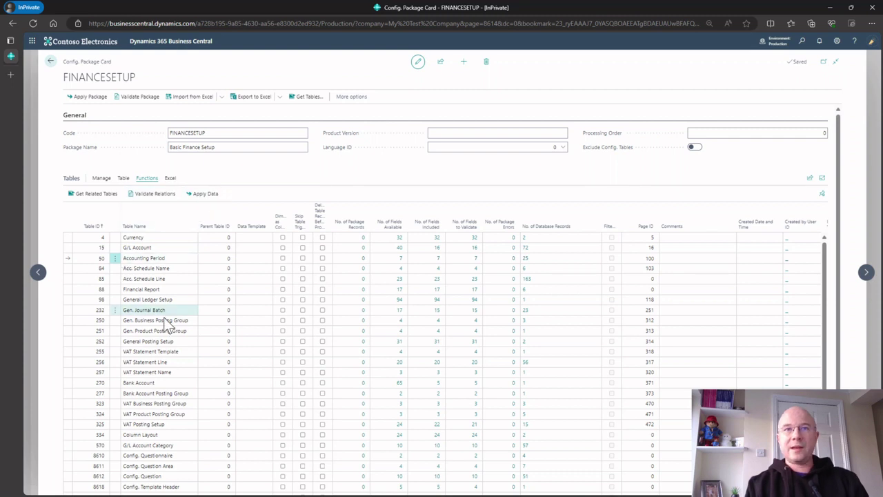
pyautogui.click(158, 247)
pyautogui.click(170, 178)
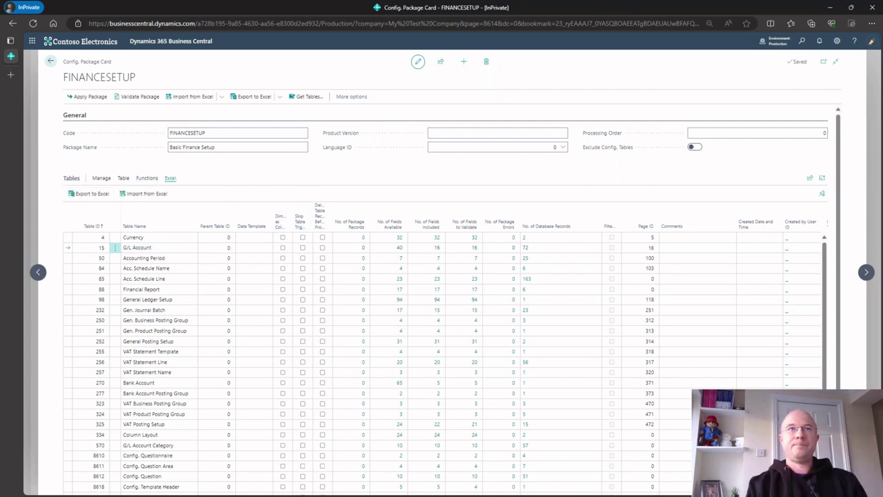
pyautogui.click(51, 61)
pyautogui.click(285, 62)
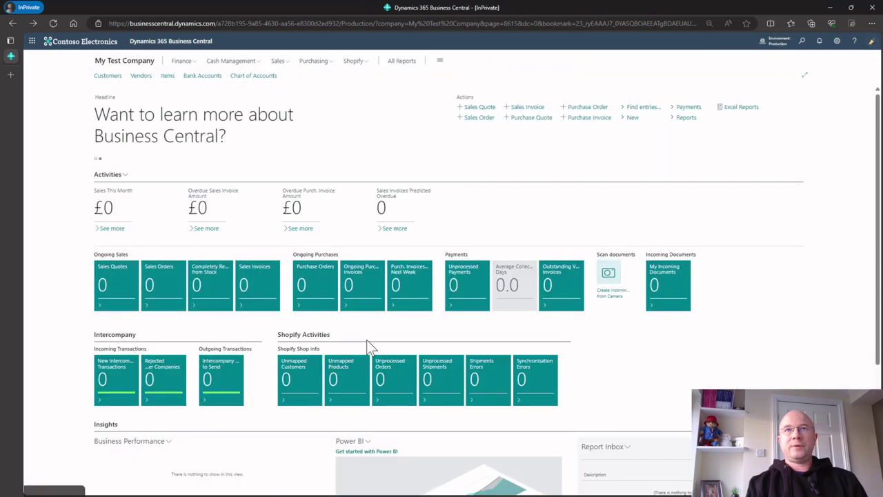